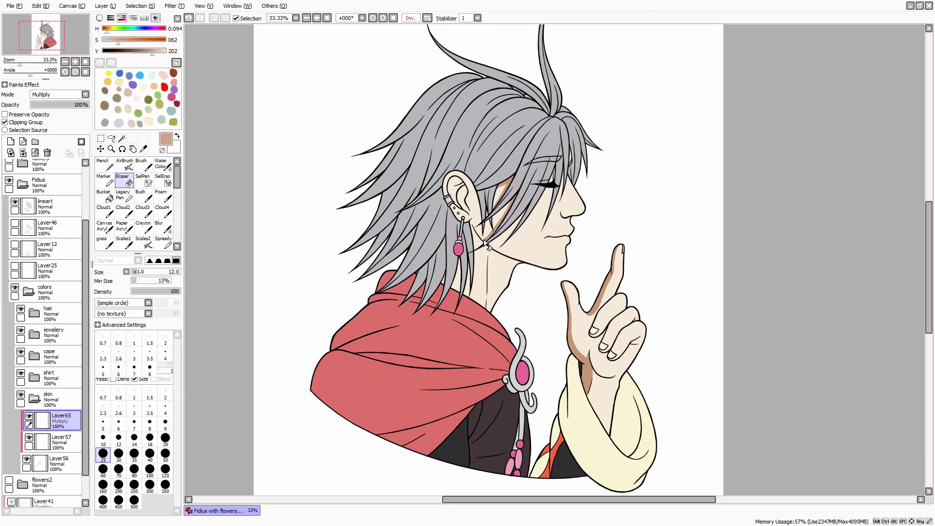
Paint brown skin shadows with the Pencil on Multiply layer Layer65 along the neck, under the jaw and over the jawline
key("n")
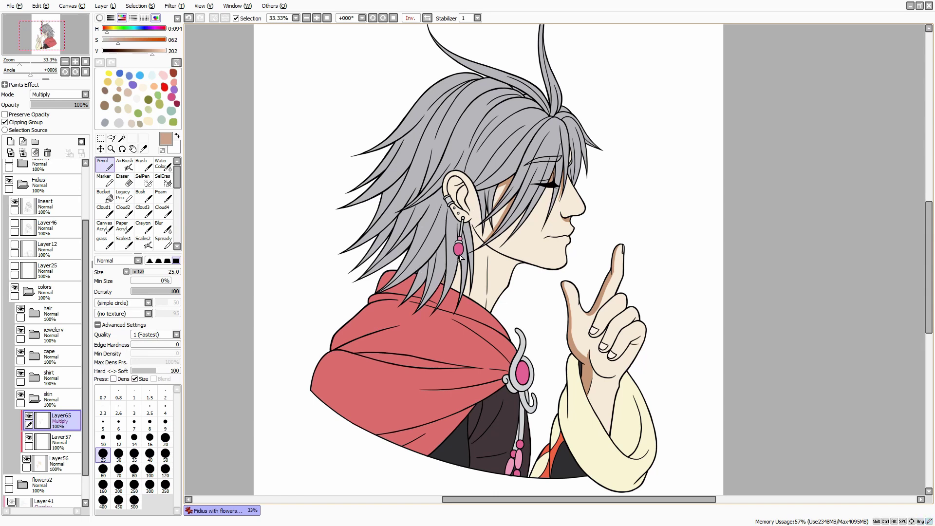
mouse_move(490, 251)
left_mouse_down()
mouse_move(487, 301)
mouse_move(489, 287)
left_mouse_up()
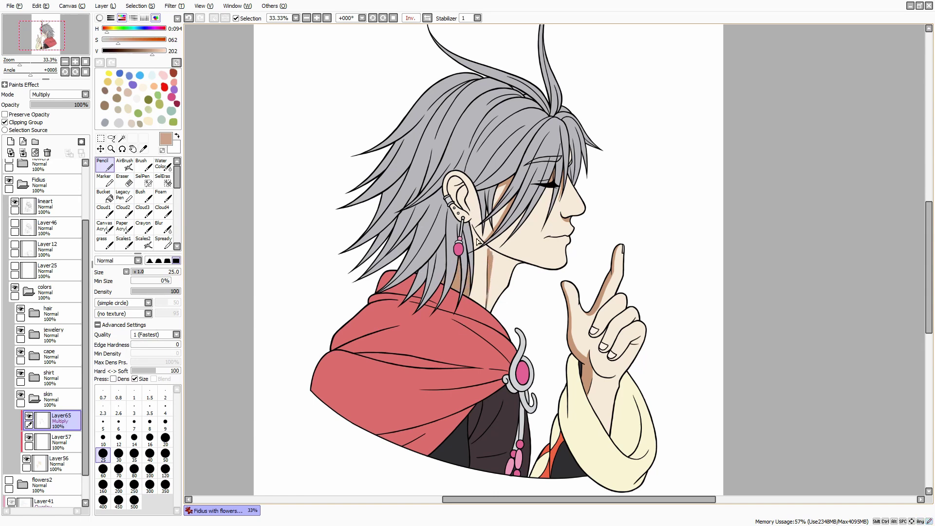
left_click_drag(477, 239, 516, 264)
mouse_move(474, 234)
left_mouse_down()
mouse_move(493, 253)
mouse_move(532, 265)
mouse_move(472, 239)
mouse_move(479, 192)
mouse_move(493, 230)
mouse_move(523, 204)
left_mouse_up()
key("e")
key("n")
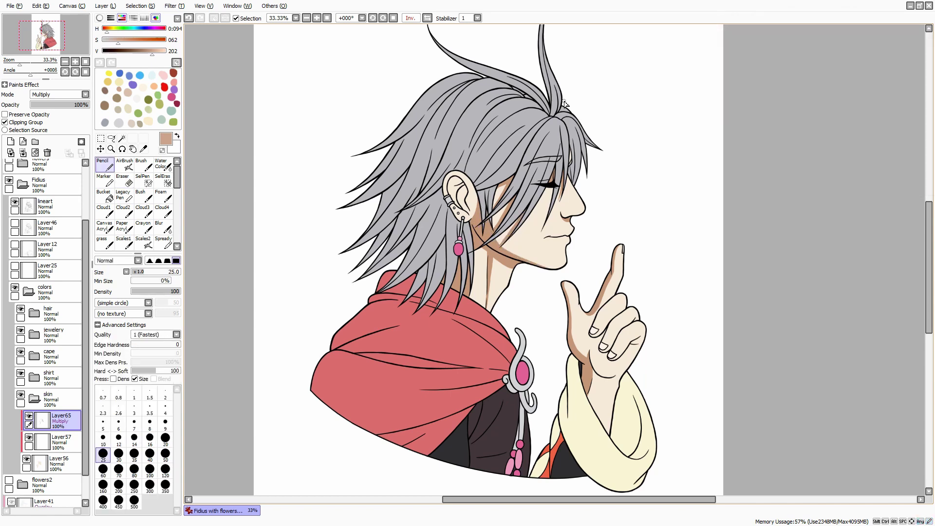
Shade the cheek beneath the hair strands and around the nose, lips and chin, cleaning the edges with the Eraser
key("e")
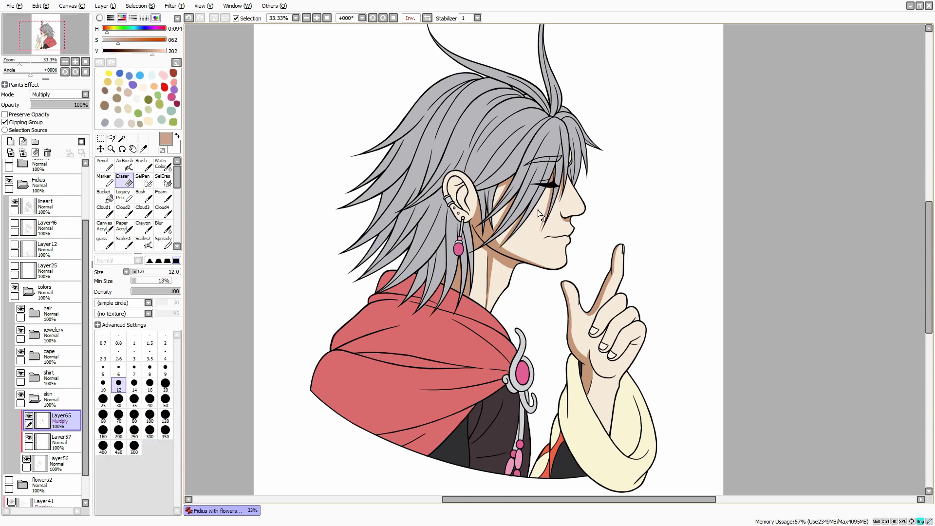
key("e")
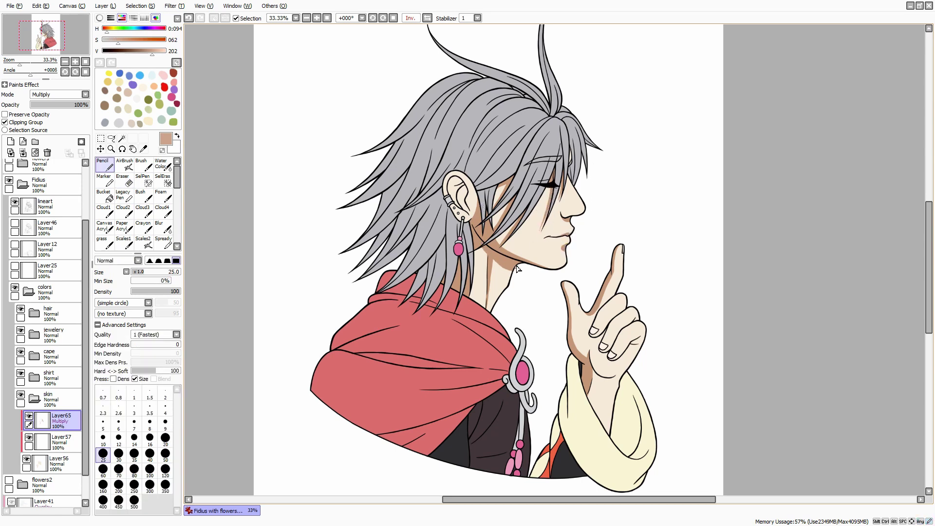
key("e")
key("e")
key("e")
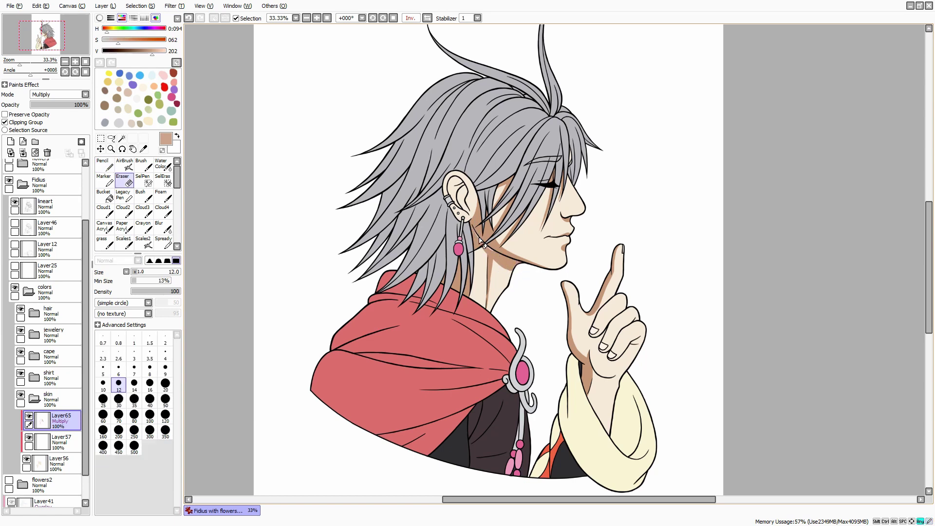
key("e")
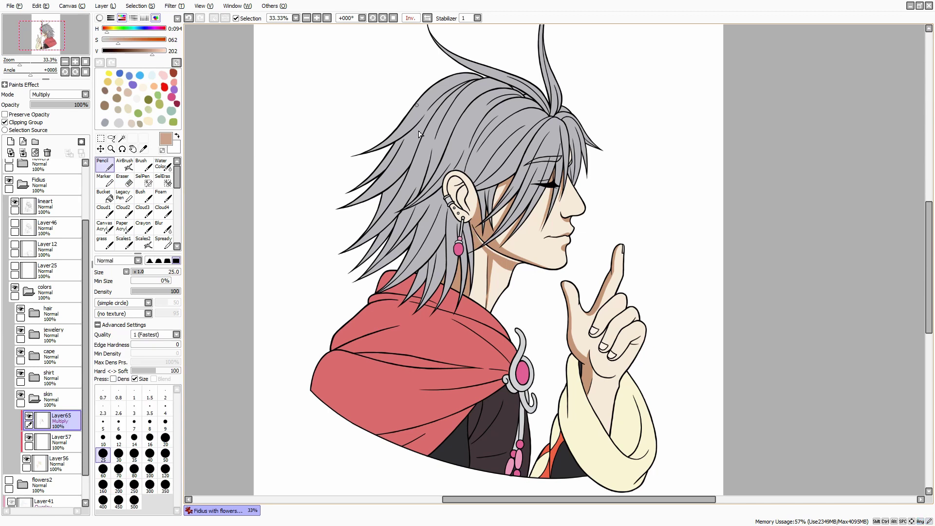
Paint the skin shadow inside the ear and trim its edges
left_click_drag(451, 183, 471, 216)
key("e")
key("n")
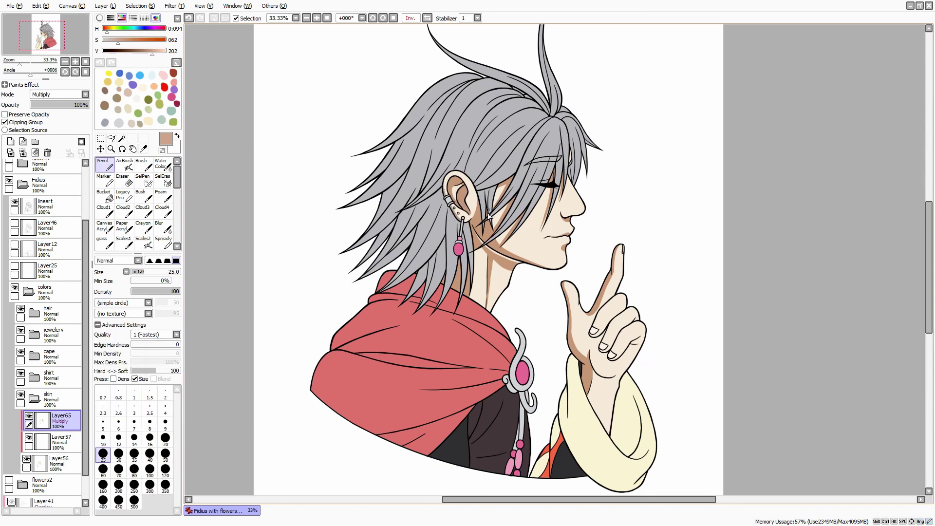
Refine the shadow edges on the temple beside the ear and down the neck
key("e")
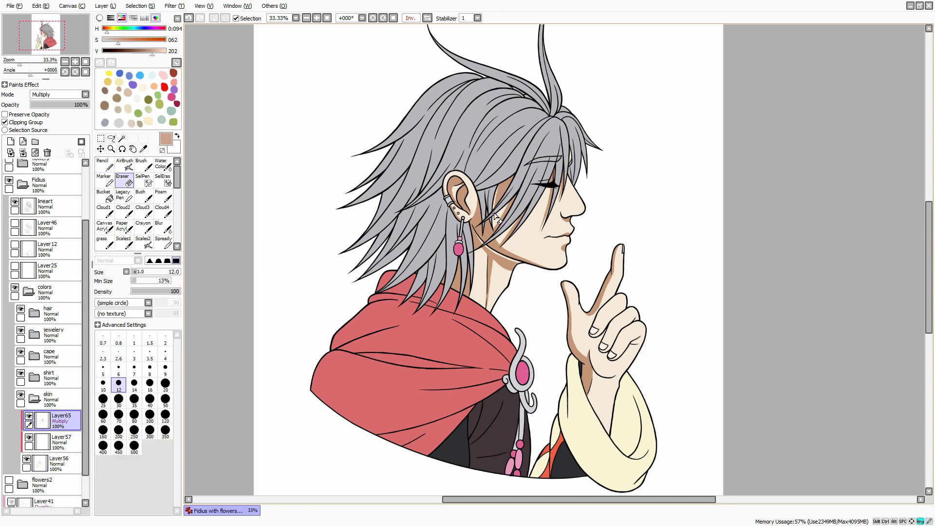
key("n")
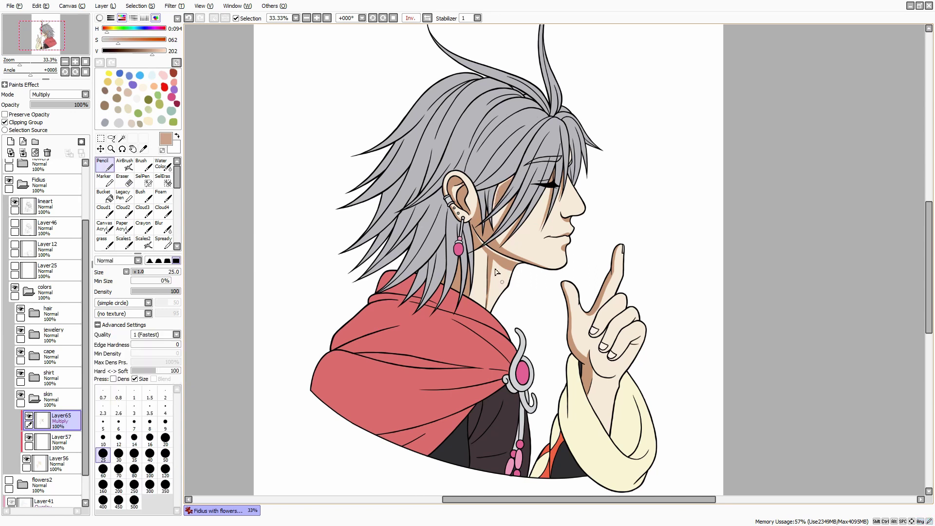
key("e")
key("n")
key("e")
key("n")
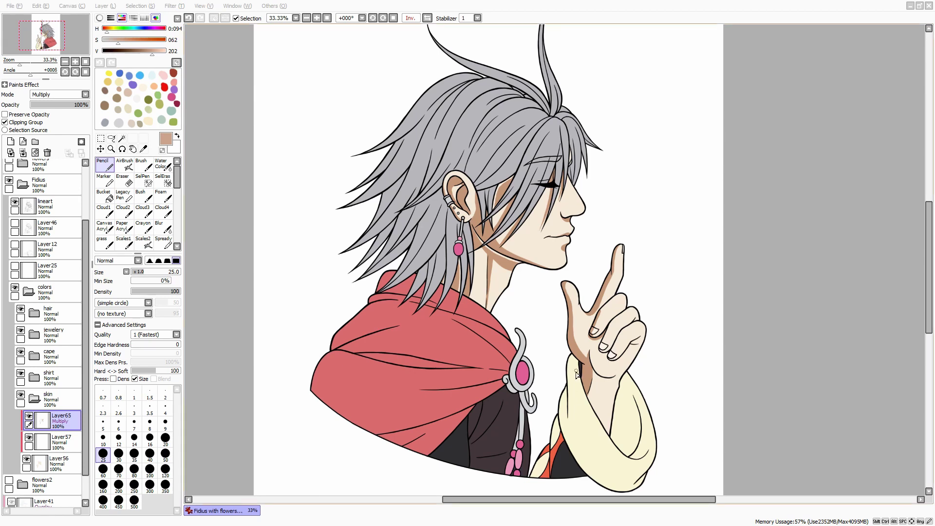
Shade the inner forearm and the first curled finger, enlarging the Eraser to 14 to trim the shadow
left_click_drag(576, 374, 609, 434)
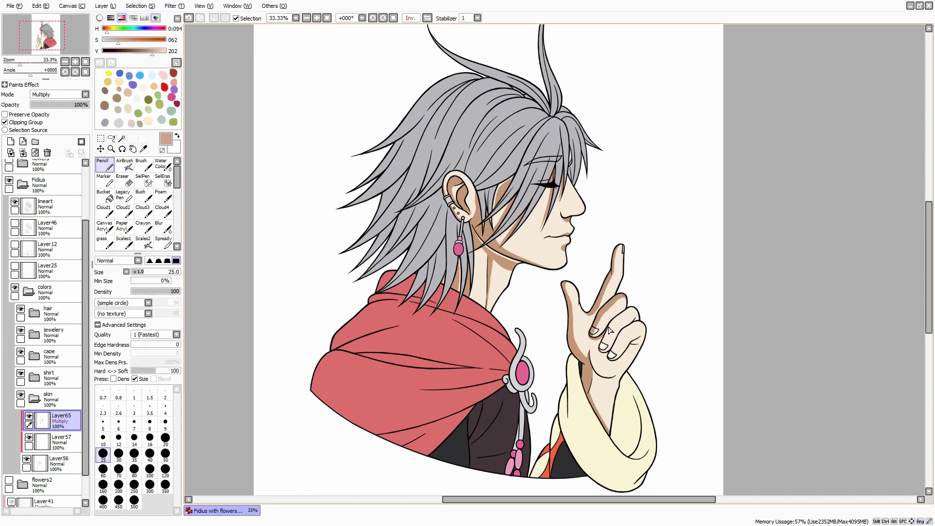
left_click_drag(601, 317, 604, 331)
key("e")
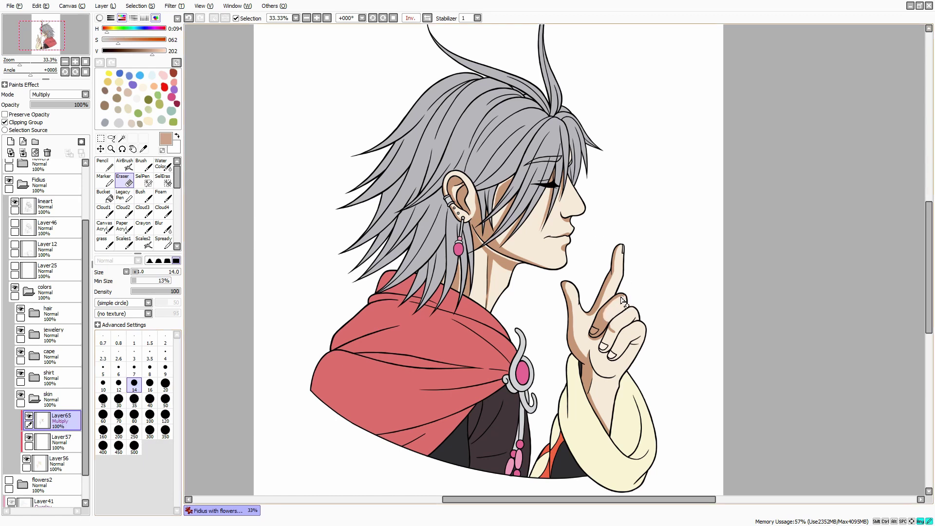
key("bracketright")
key("n")
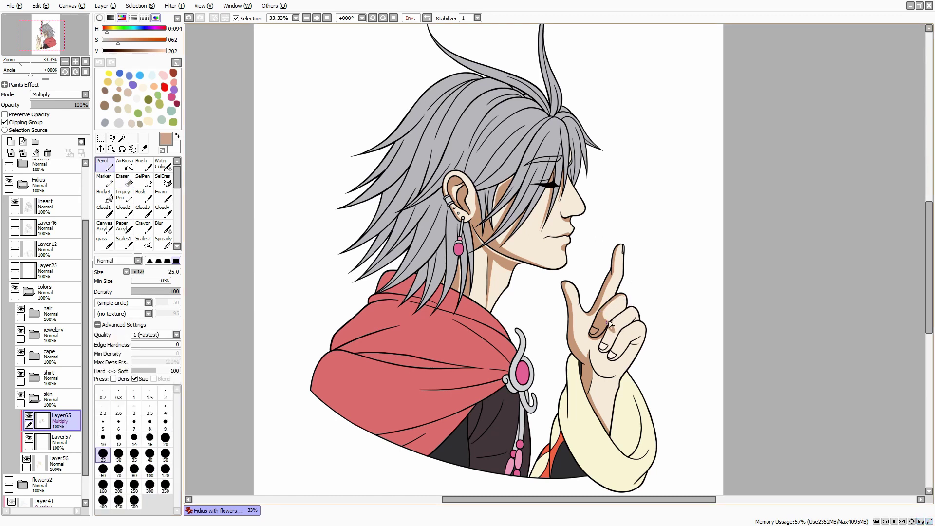
Shade the second curled finger down to its nail, shaping the shadow edge with Pencil and Eraser
key("e")
key("n")
key("e")
key("n")
key("e")
key("n")
key("e")
key("n")
key("e")
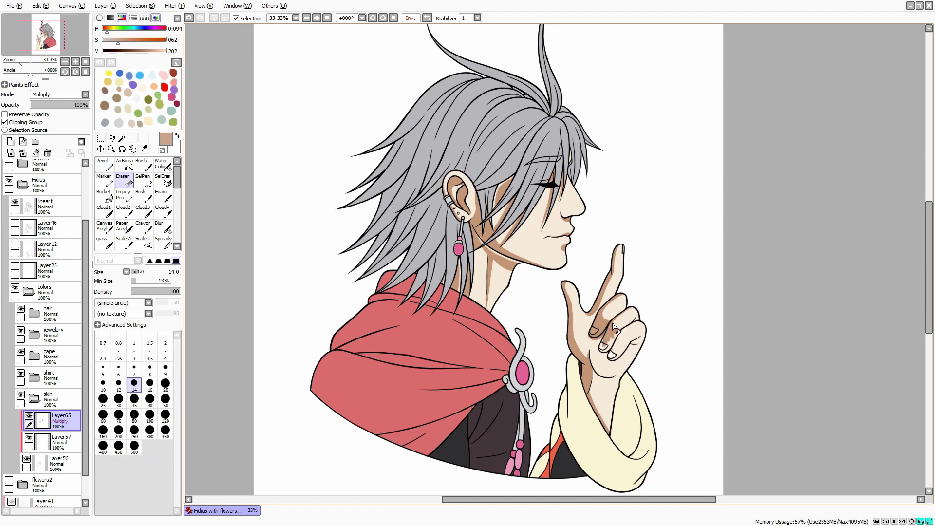
key("n")
key("e")
key("n")
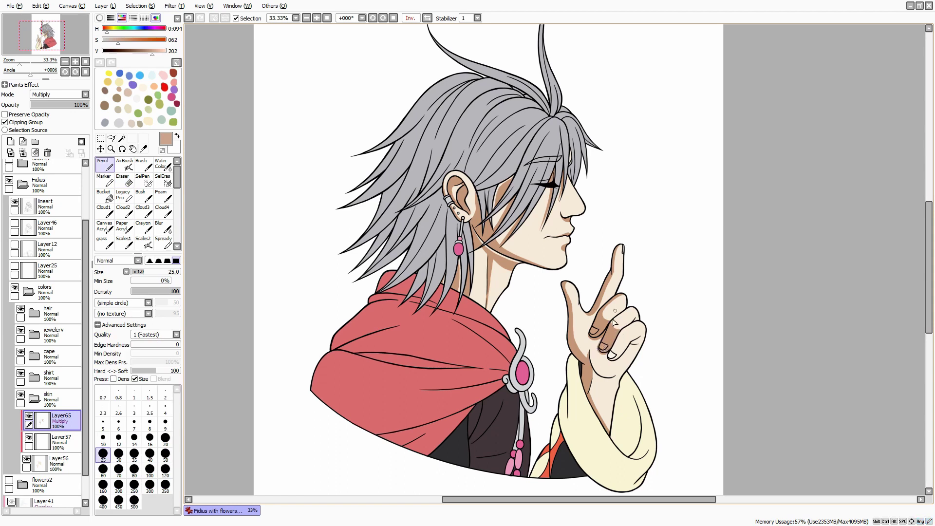
Reshape the shadow edge across the first curled finger and its knuckle
key("e")
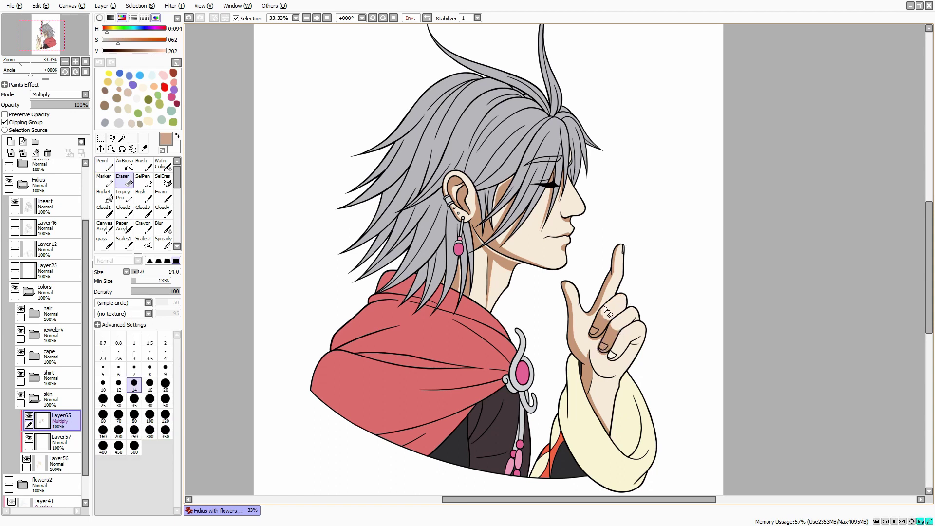
key("n")
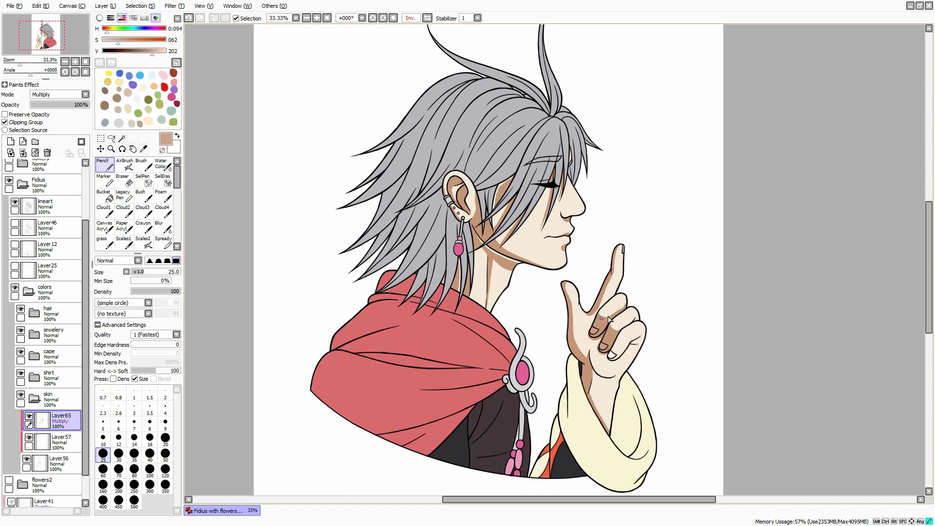
key("e")
key("n")
key("e")
key("n")
Shade the lower part of the third curled finger and the outer side of the hand
left_click_drag(621, 336, 647, 334)
key("e")
key("n")
mouse_move(644, 336)
left_mouse_down()
mouse_move(615, 348)
mouse_move(611, 361)
mouse_move(633, 343)
left_mouse_up()
key("e")
key("n")
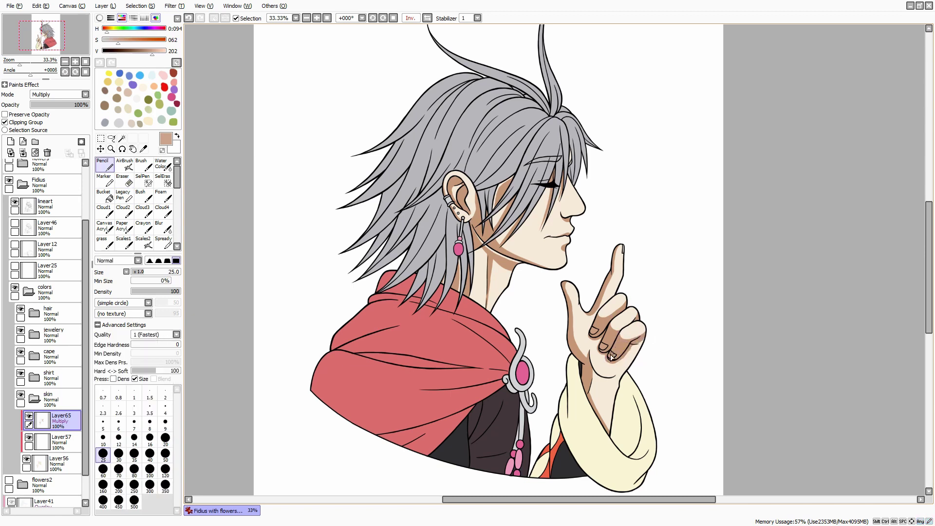
Add shadows beneath the curled fingertips, along the palm's outer edge and across the wrist
key("e")
key("n")
key("e")
key("n")
key("e")
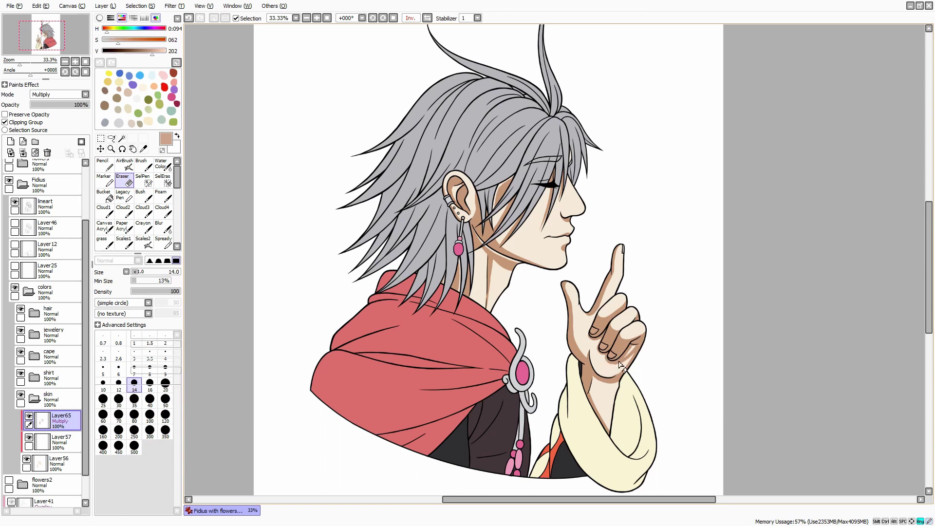
key("n")
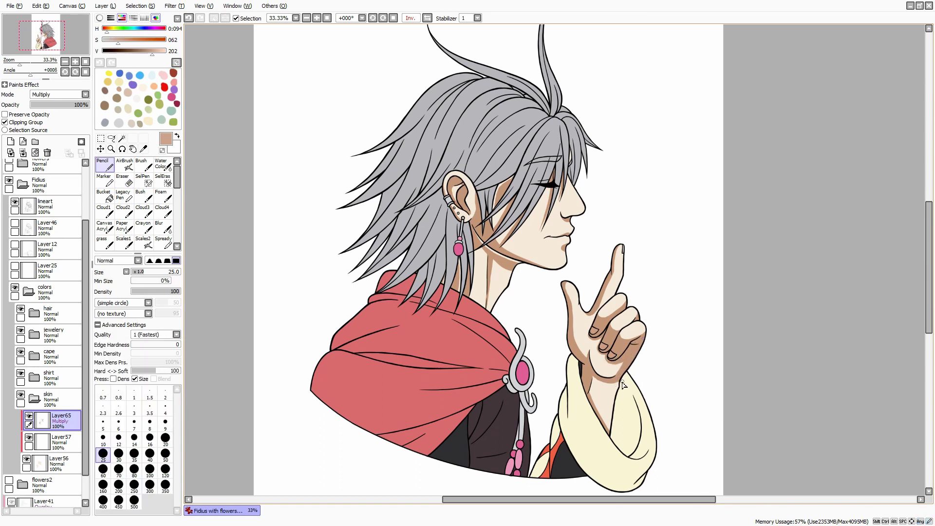
left_click(51, 463)
left_click(144, 164)
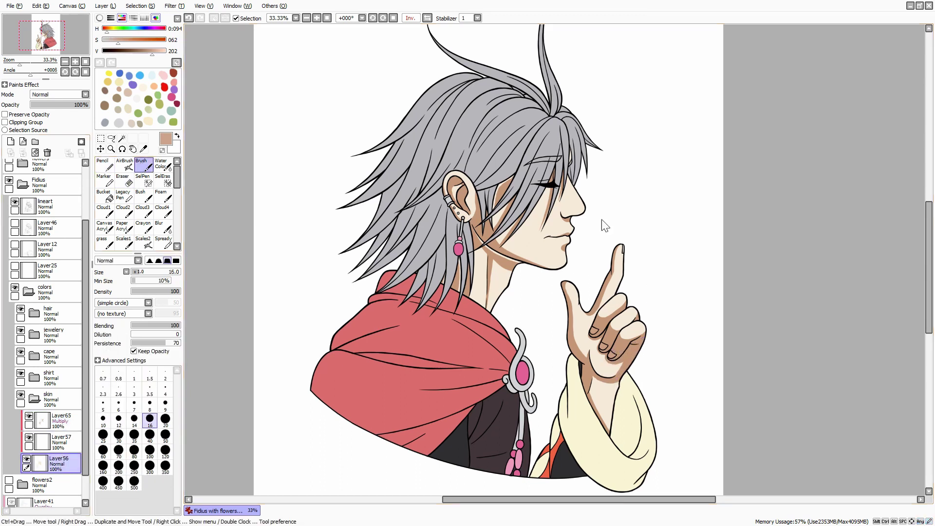
left_click(628, 357, "ctrl+shift")
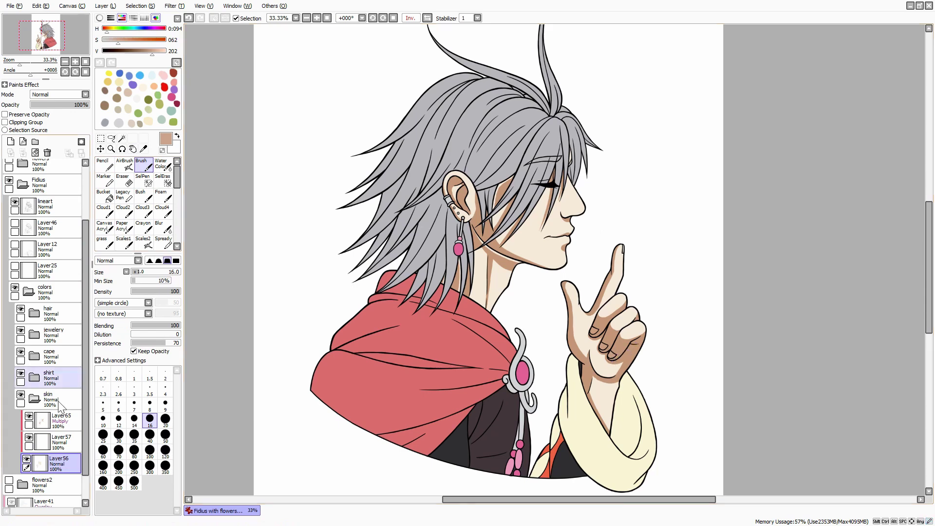
Clean up the shadow edges on the palm and around the curled fingertips at close range with Pencil and Eraser
key("n")
scroll(633, 358, "up", 3)
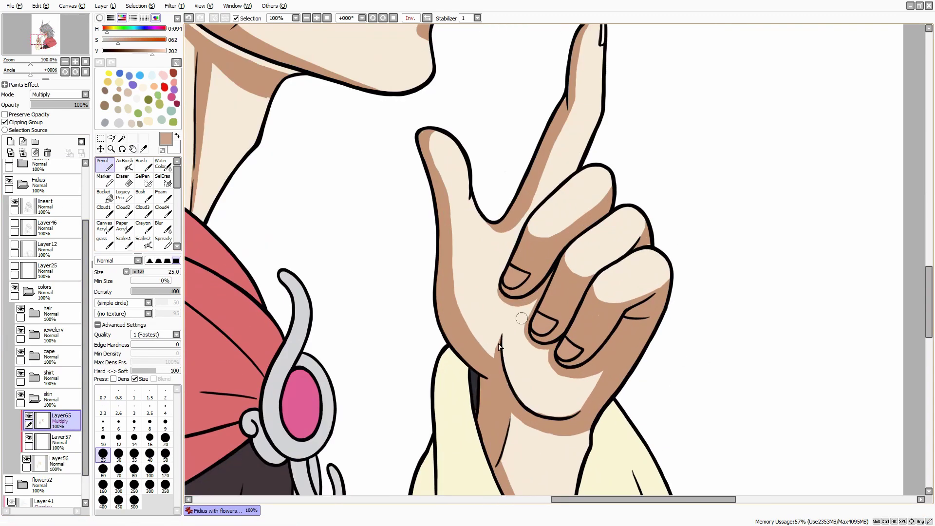
key("e")
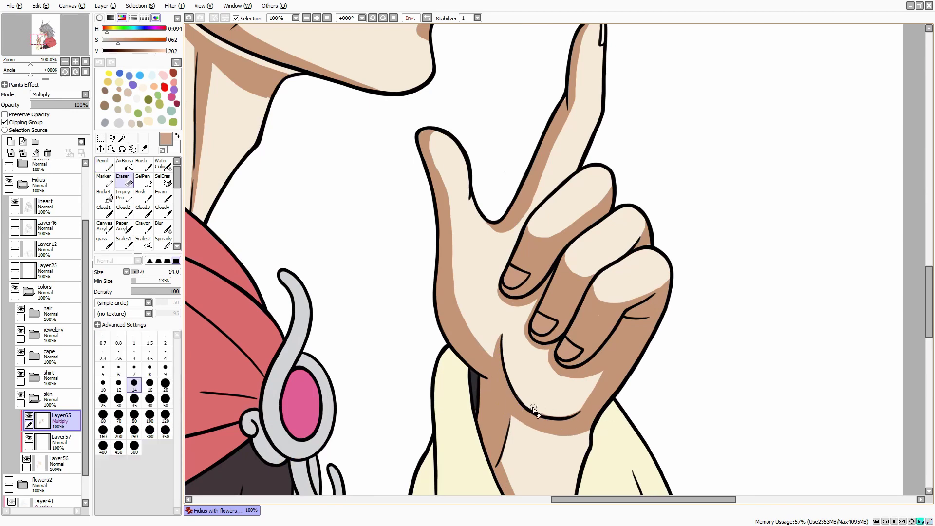
key("n")
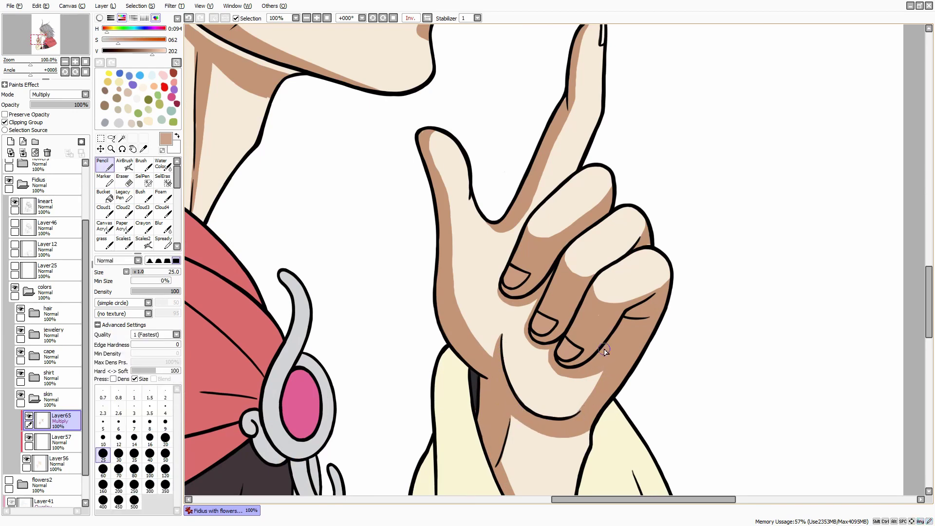
key("e")
key("n")
key("e")
key("n")
Set the Pencil size to 10 and touch up the shadows around the index finger and under the nose
mouse_move(576, 94)
left_mouse_down()
mouse_move(551, 153)
mouse_move(588, 176)
left_mouse_up()
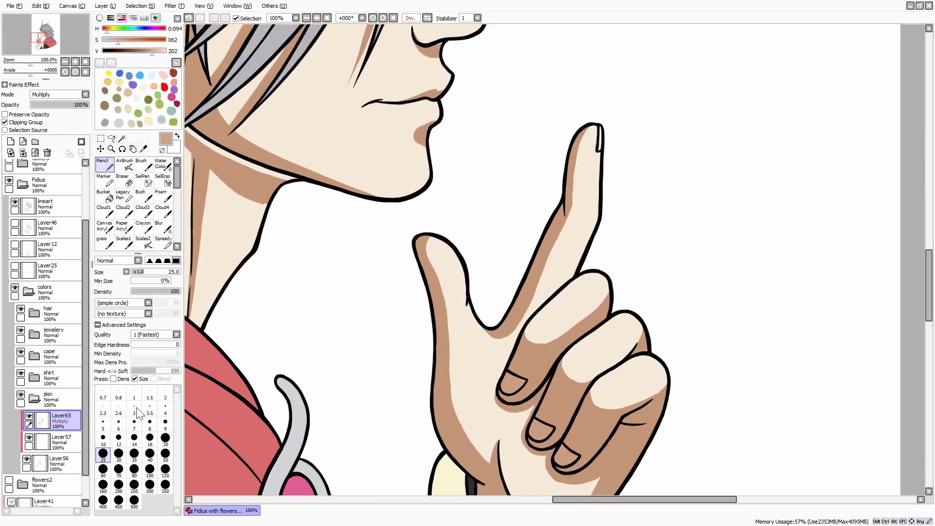
left_click(103, 438)
key("e")
key("n")
scroll(446, 127, "up", 2)
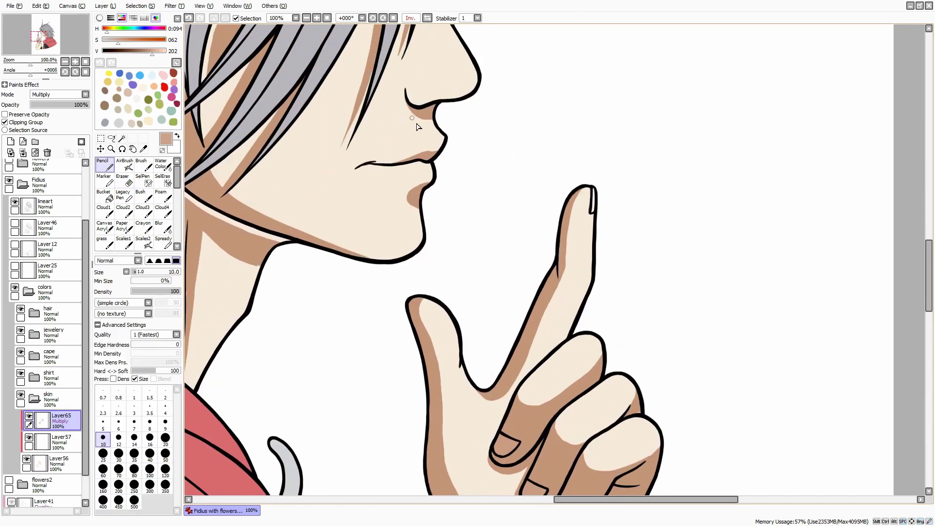
Set the Eraser size to 10 and carve a cleaner shadow shape inside the ear
mouse_move(408, 233)
left_mouse_down()
mouse_move(551, 329)
mouse_move(612, 354)
left_mouse_up()
key("e")
left_click(103, 384)
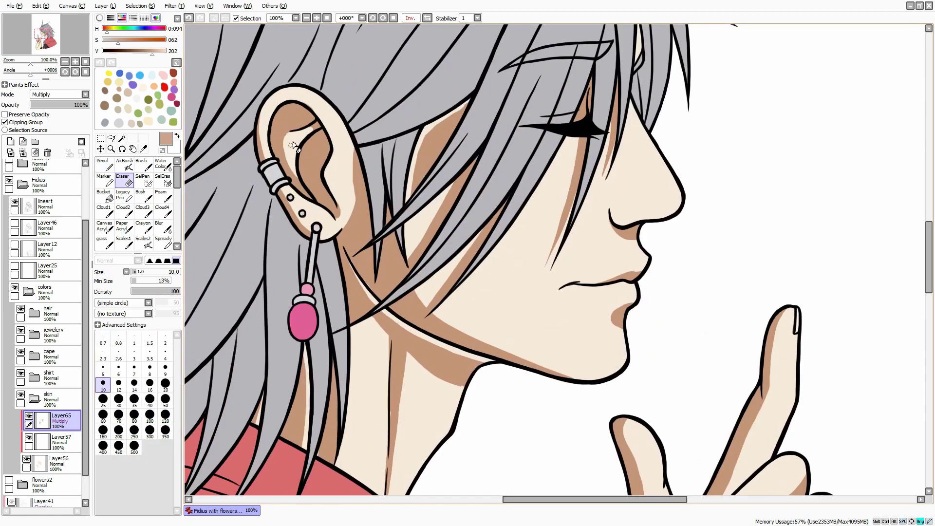
mouse_move(285, 137)
left_mouse_down()
mouse_move(293, 155)
mouse_move(284, 141)
mouse_move(312, 123)
mouse_move(300, 159)
mouse_move(326, 135)
mouse_move(304, 146)
mouse_move(307, 187)
left_mouse_up()
key("n")
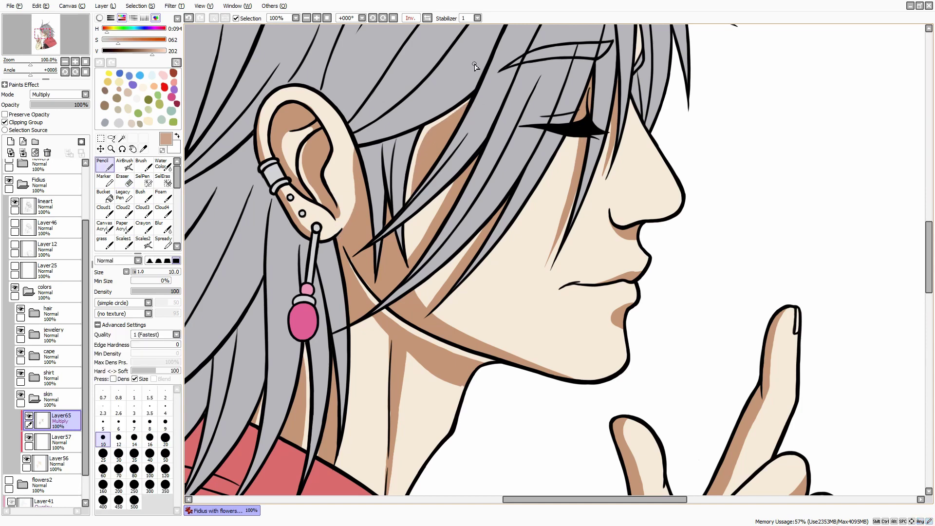
Trim the shadow along the jaw below the ear and smooth the shadow under the jawline
key("e")
left_click_drag(345, 254, 365, 291)
key("n")
mouse_move(372, 317)
left_mouse_down()
mouse_move(378, 342)
mouse_move(452, 380)
left_mouse_up()
Erase excess shadow beside the vertical neck line and touch up the shading under the jaw
key("e")
left_click_drag(390, 341, 390, 357)
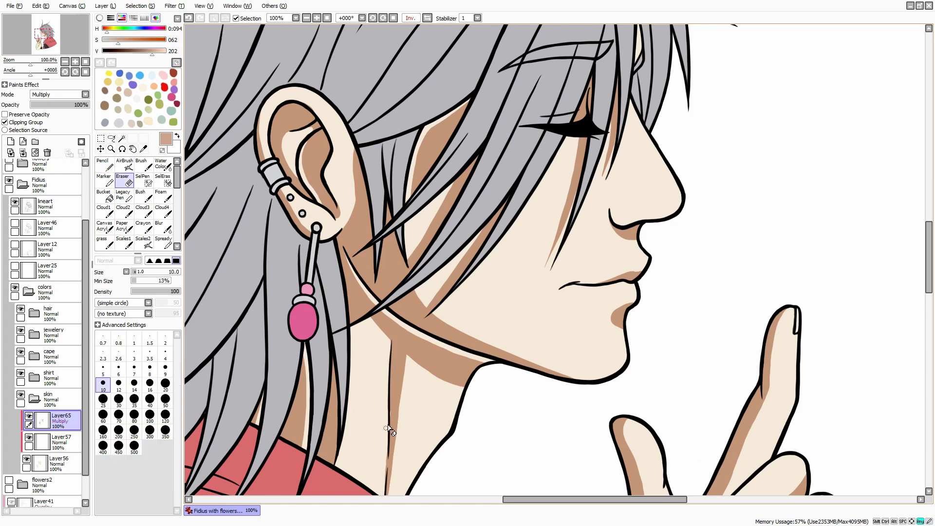
key("n")
key("e")
mouse_move(388, 451)
left_mouse_down()
mouse_move(387, 414)
mouse_move(387, 439)
mouse_move(353, 437)
left_mouse_up()
key("n")
left_click_drag(381, 268, 450, 294)
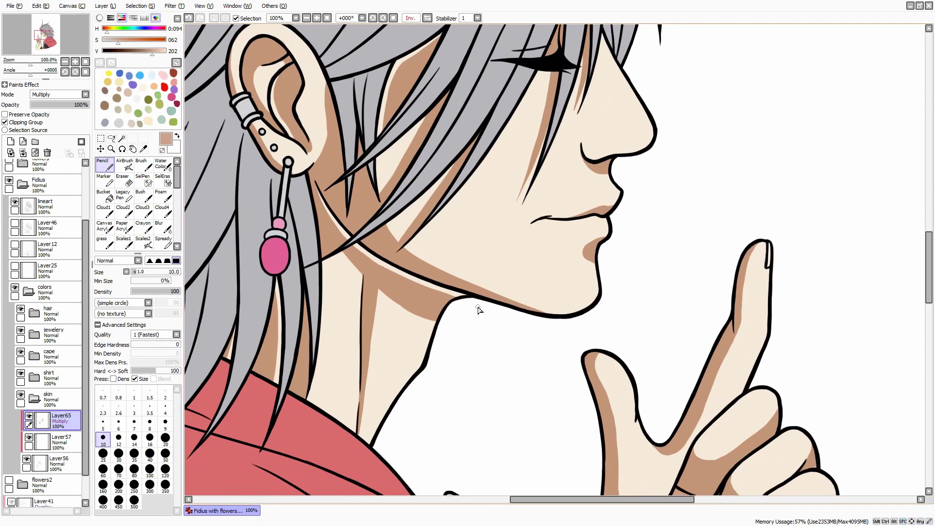
Refine the shadow edges on the knuckles of the folded fingers with alternating Pencil and Eraser strokes
mouse_move(787, 426)
left_mouse_down()
mouse_move(610, 334)
mouse_move(551, 209)
left_mouse_up()
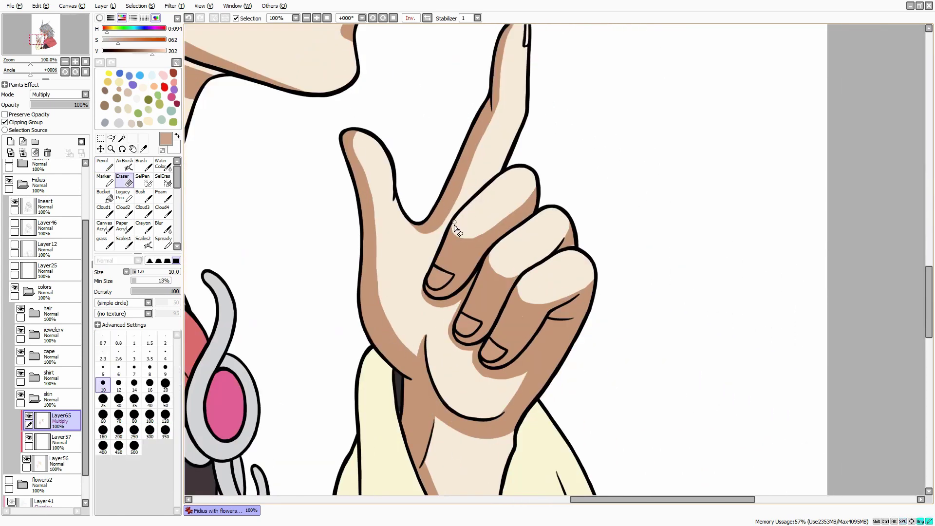
key("e")
key("n")
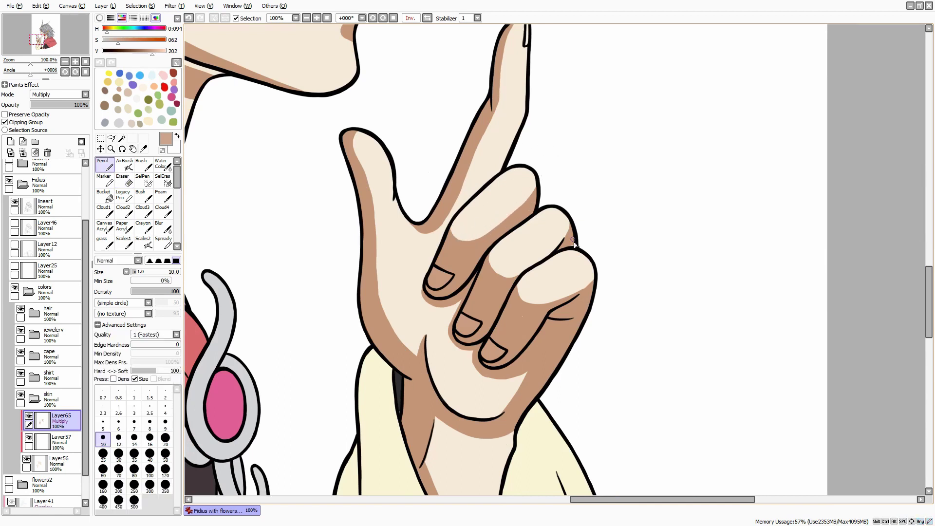
key("e")
key("n")
left_click_drag(517, 285, 607, 266)
key("e")
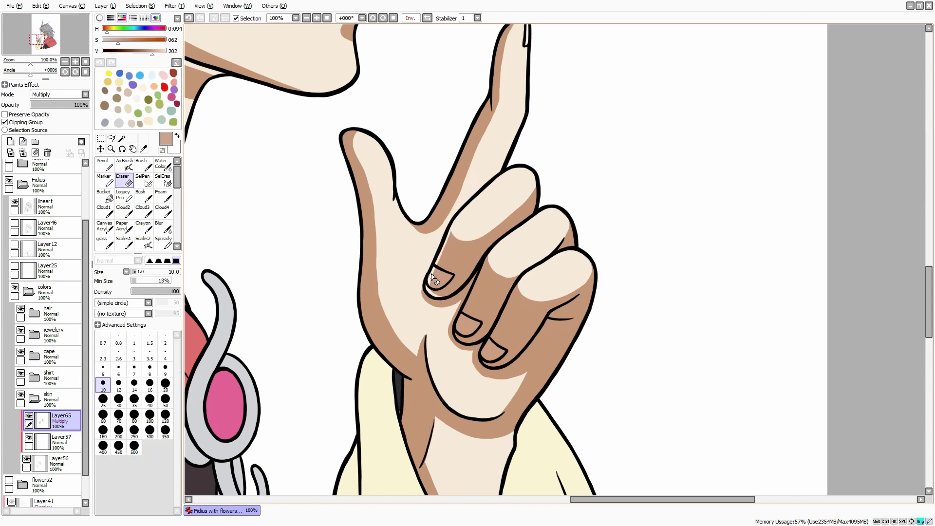
Erase thin lit rims from the shadow around the fingertips and nails of the first two folded fingers
key("n")
key("e")
key("n")
key("e")
key("n")
key("e")
key("n")
key("e")
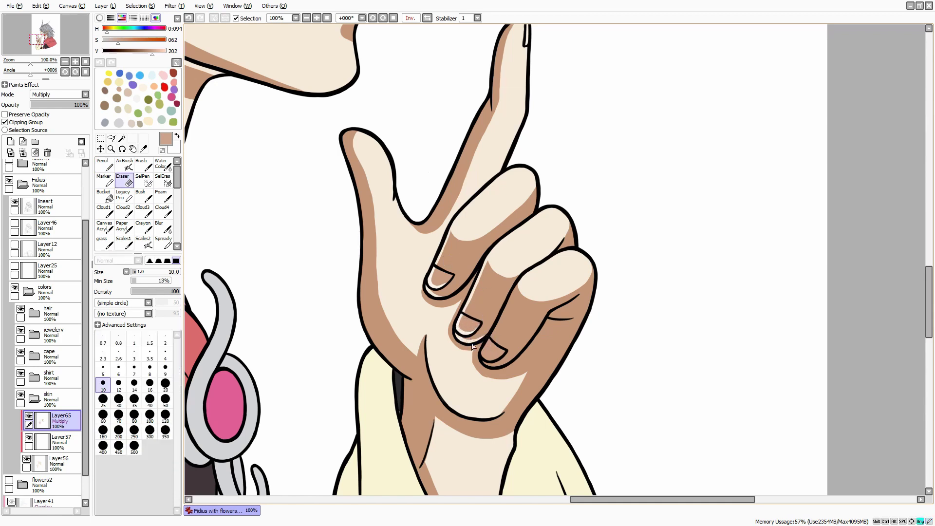
Clean up the light rims under the middle fingertip and carve one around the lowest folded finger's nail
key("n")
key("e")
key("n")
key("e")
key("n")
key("e")
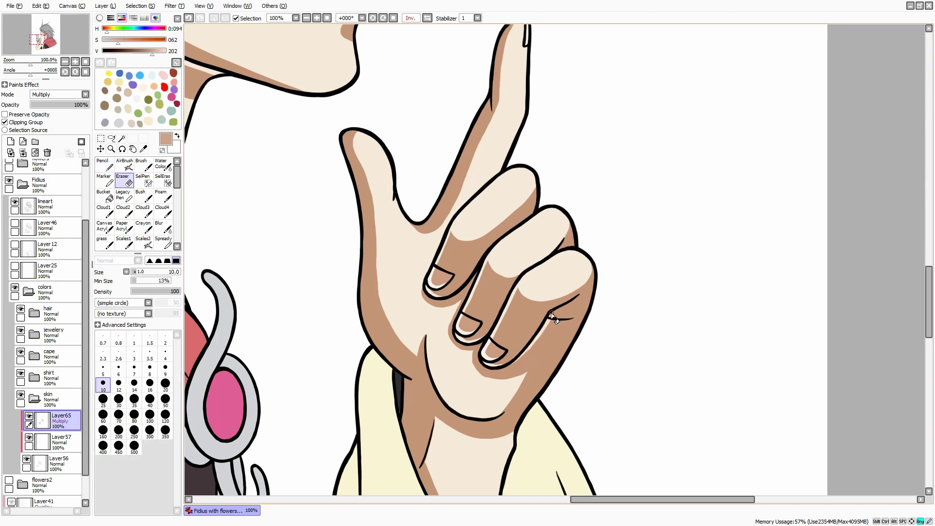
Carve a thin light edge along the lowest folded finger's underside and its crease, and tidy the surrounding shadow
key("n")
key("e")
key("n")
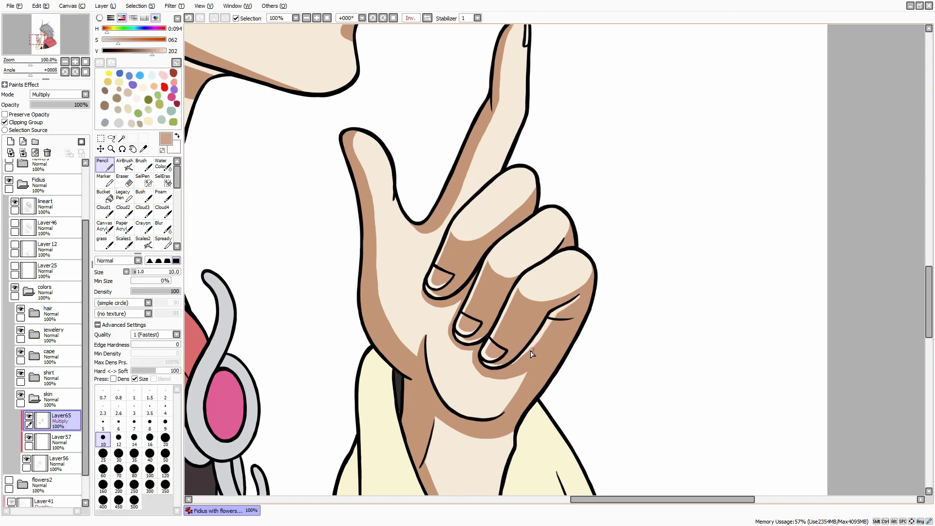
key("e")
key("n")
key("e")
key("n")
key("e")
key("n")
key("e")
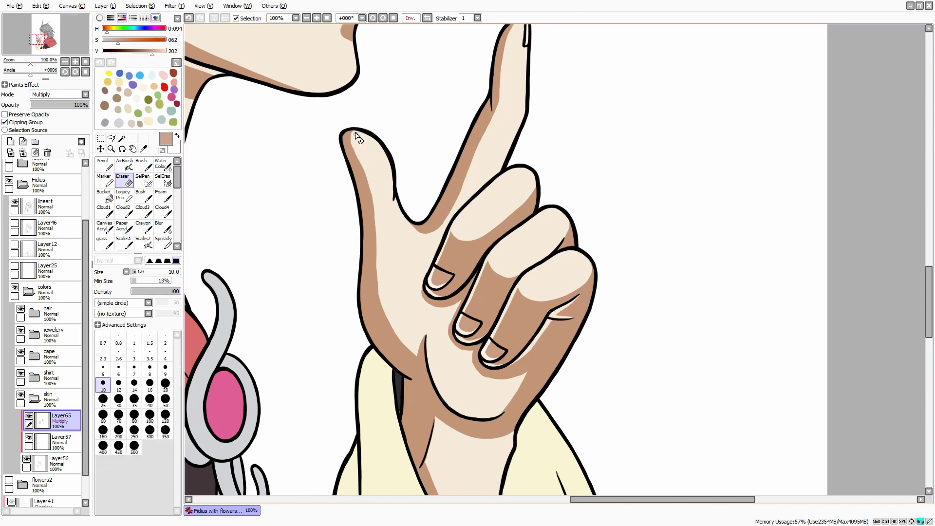
Touch up the shadow shapes on the temple, beside the ear and below the hair strands
key("n")
scroll(455, 267, "down", 2)
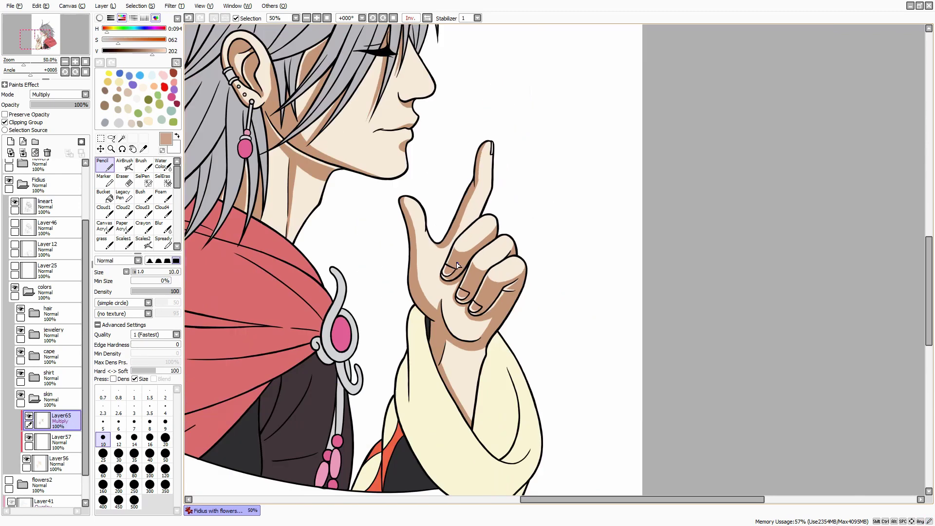
left_click_drag(409, 188, 492, 242)
scroll(400, 143, "up", 1)
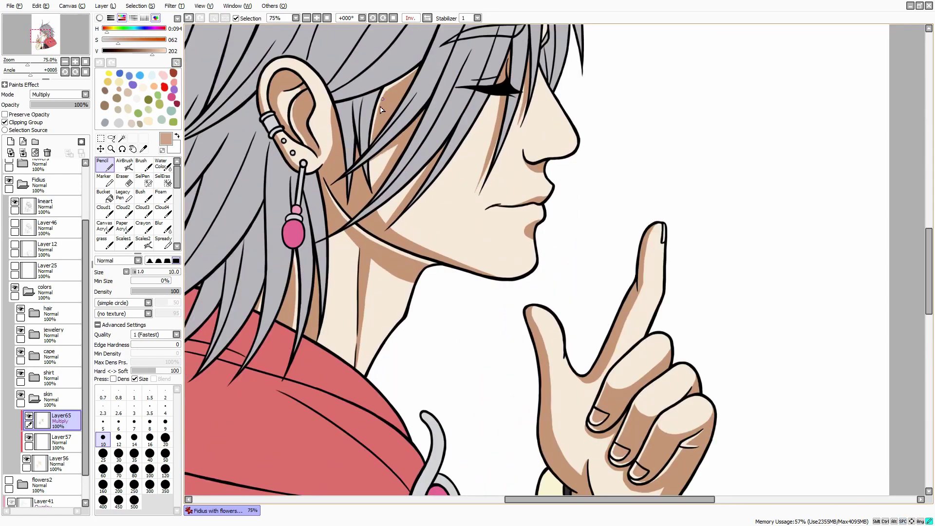
key("e")
key("n")
key("e")
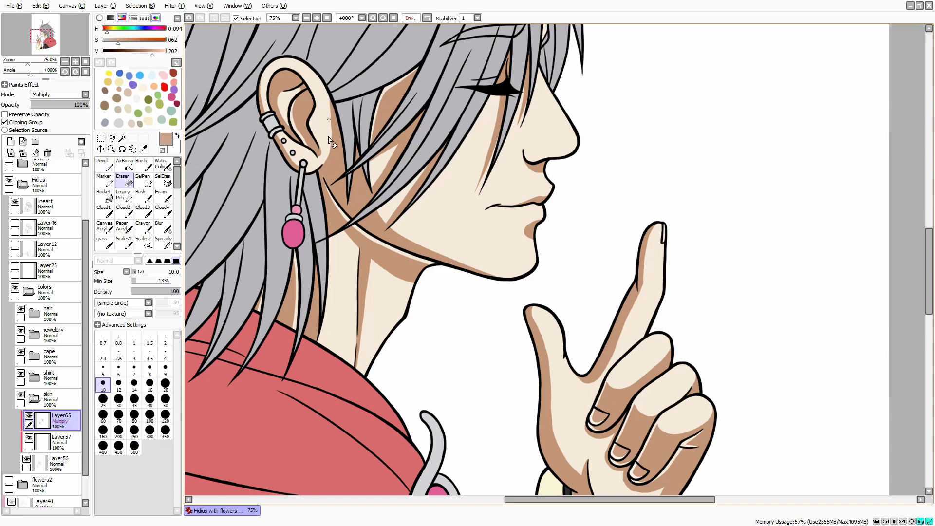
key("n")
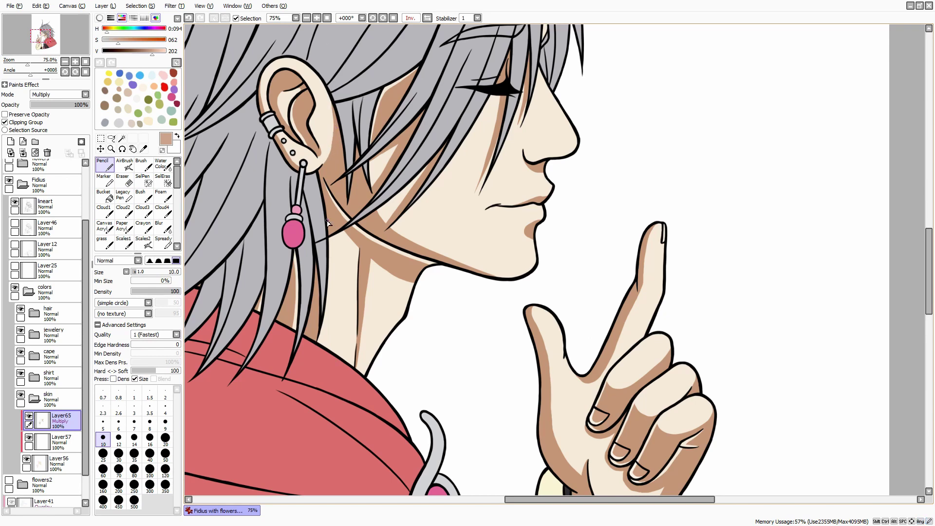
key("e")
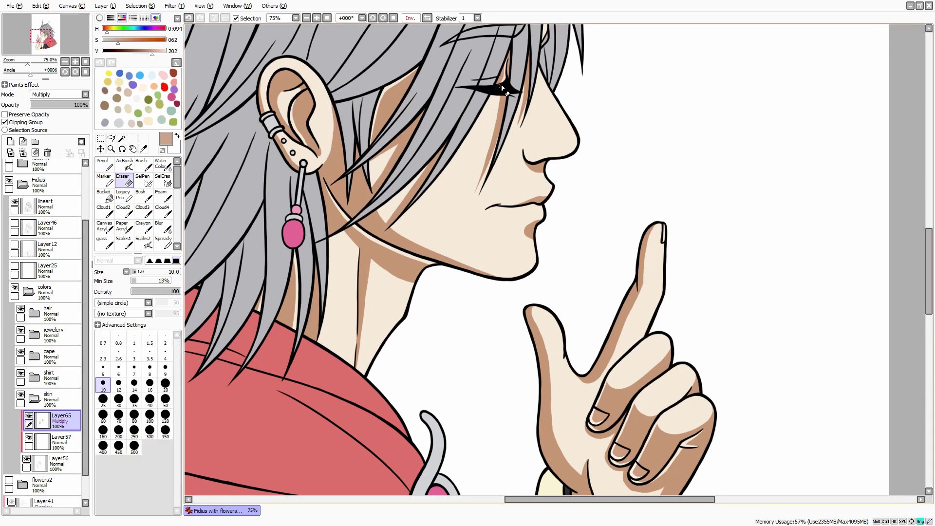
key("n")
Add a Multiply layer clipped to the skin beneath the hard shadow layer and set the AirBrush to size 300
scroll(509, 51, "down", 3)
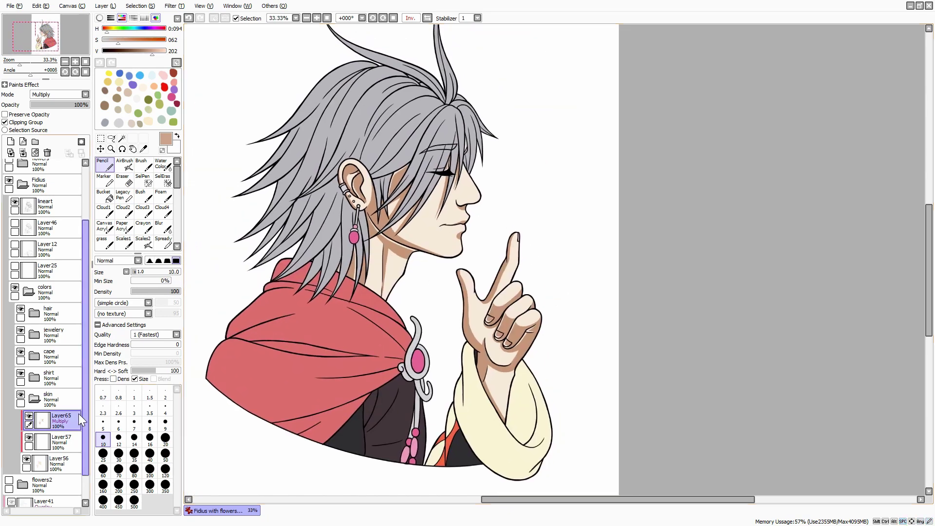
left_click(58, 441)
left_click(10, 143)
left_click(58, 94)
left_click(49, 109)
left_click(124, 164)
left_click(150, 486)
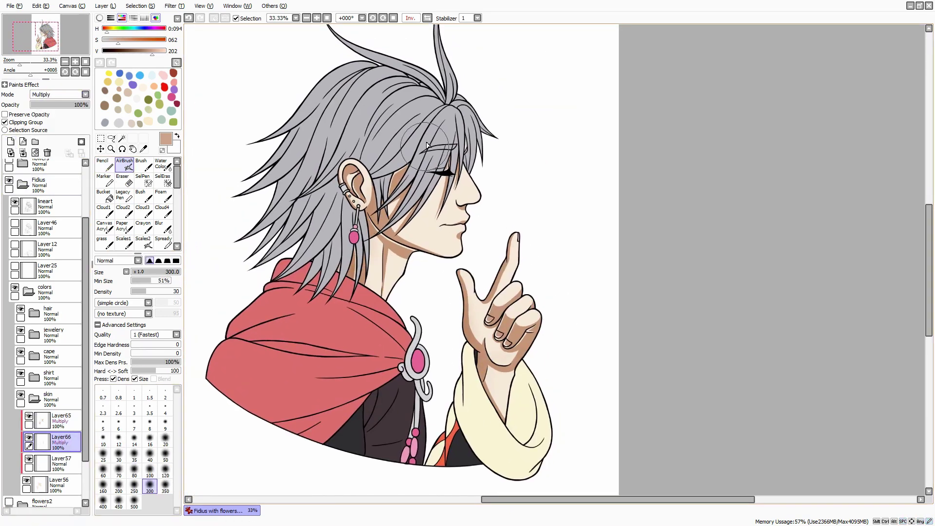
Slightly lower the saturation and raise the luminescence of the hard shadow layer with Hue and Saturation
left_click(55, 417)
left_click(174, 6)
left_click(193, 16)
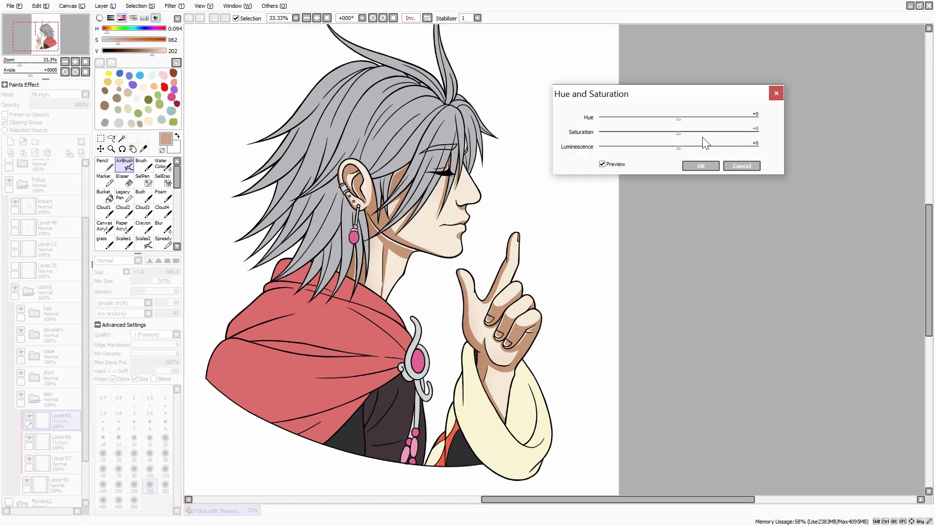
left_click_drag(678, 132, 676, 132)
left_click_drag(679, 147, 688, 148)
left_click(700, 165)
Add a clipped Screen layer above the hard shadows and sample the light skin color from the face
left_click(11, 141)
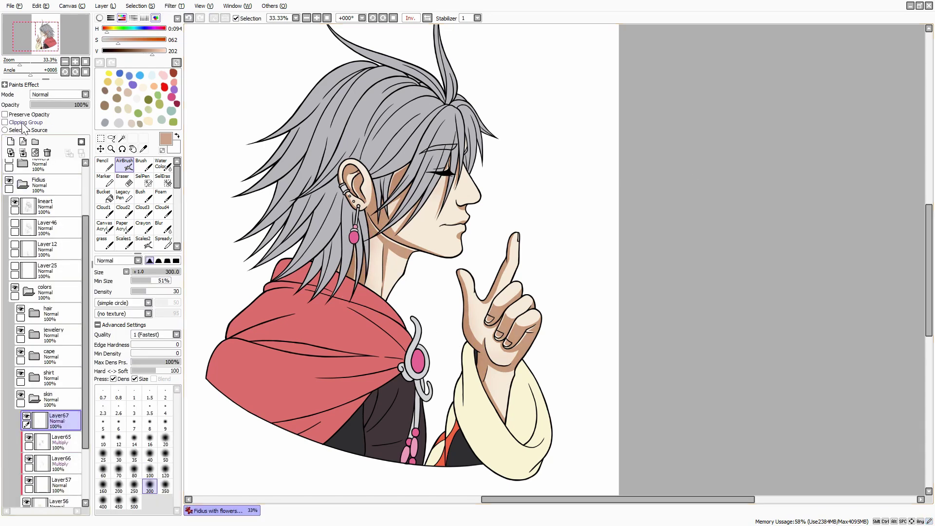
left_click(57, 94)
left_click(63, 118)
left_click(430, 235, "alt")
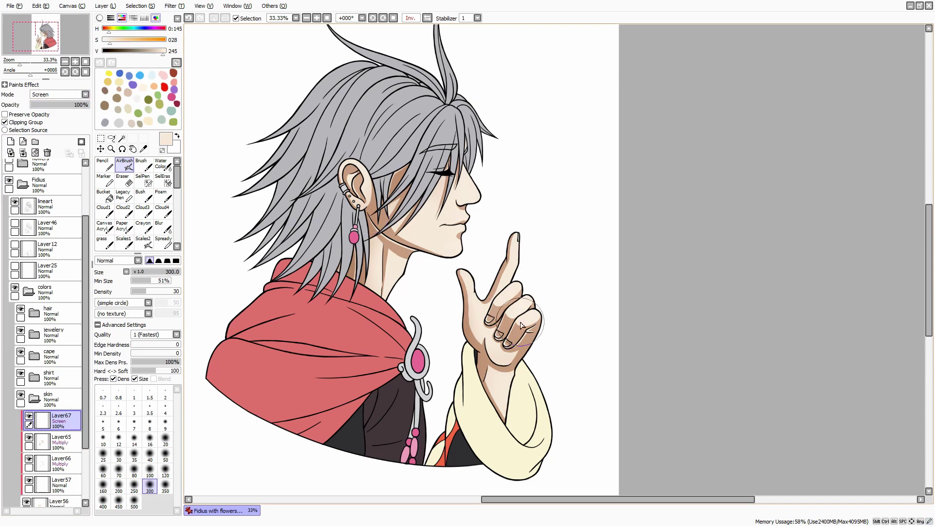
Add a second clipped Screen layer on top and set the Pencil size to 10 for edge highlights
left_click(43, 95)
left_click(11, 141)
left_click(48, 96)
left_click(49, 118)
left_click(105, 164)
left_click(118, 424)
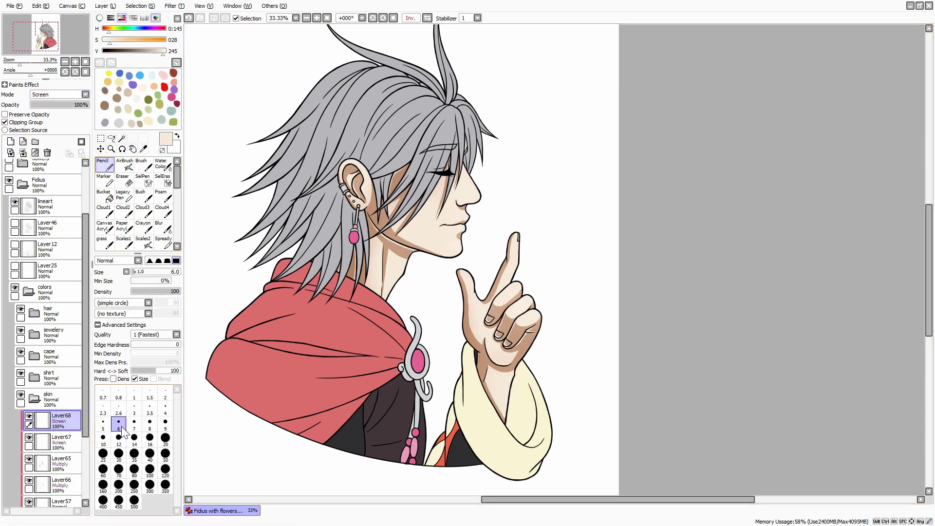
scroll(481, 179, "up", 4)
left_click(103, 440)
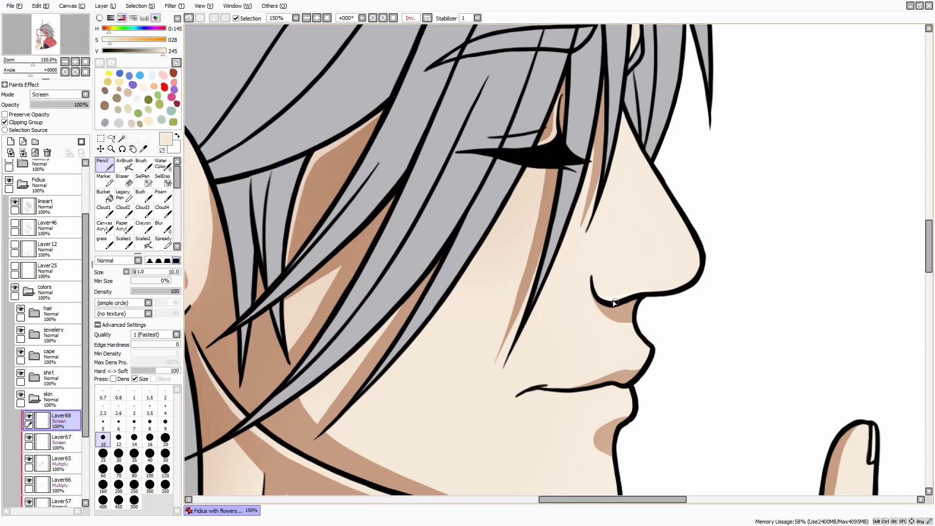
Paint thin highlights along the underside and bridge of the nose and down the lip contour
left_click_drag(613, 302, 667, 291)
left_click_drag(650, 160, 691, 243)
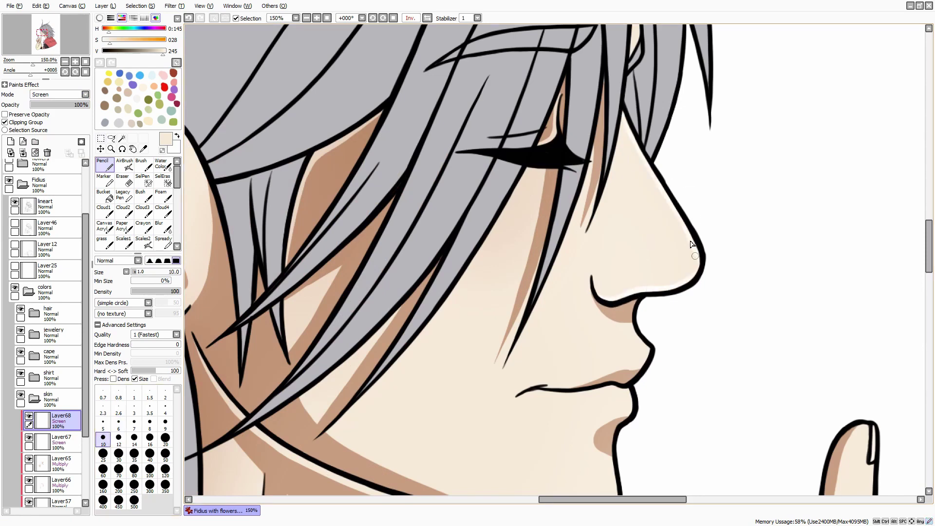
scroll(731, 349, "down", 1)
mouse_move(633, 275)
left_mouse_down()
mouse_move(643, 314)
mouse_move(629, 373)
left_mouse_up()
scroll(689, 274, "down", 4)
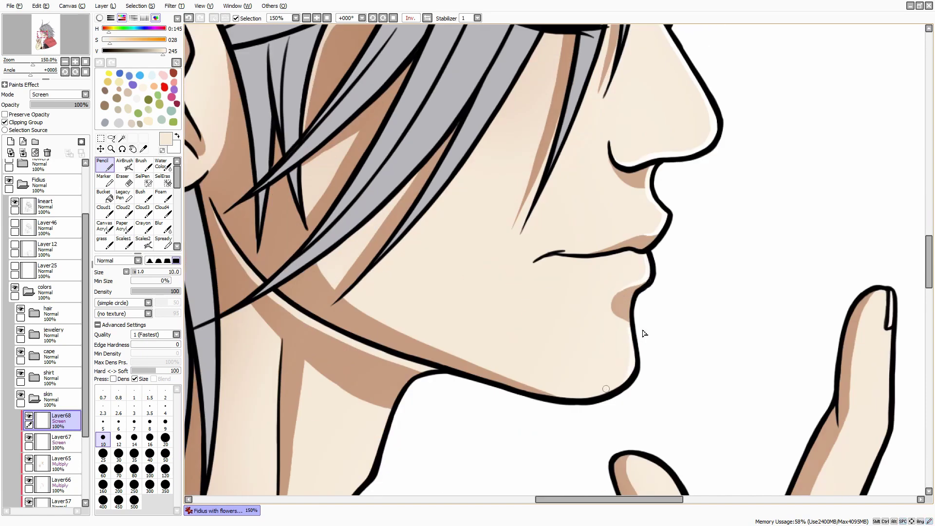
Paint a highlight along the chin and lower jawline and clean its edges with the Eraser
left_click_drag(577, 397, 619, 378)
left_click_drag(459, 360, 512, 380)
key("e")
key("n")
left_click_drag(461, 357, 587, 396)
key("e")
key("n")
mouse_move(492, 377)
left_mouse_down()
mouse_move(560, 395)
mouse_move(636, 359)
left_mouse_up()
key("e")
key("n")
Add a highlight down the outer edge of the raised index finger to its base and thin it
mouse_move(750, 103)
left_mouse_down()
mouse_move(714, 197)
mouse_move(681, 376)
left_mouse_up()
left_click_drag(587, 171, 583, 113)
mouse_move(706, 408)
left_mouse_down()
mouse_move(656, 247)
mouse_move(648, 139)
left_mouse_up()
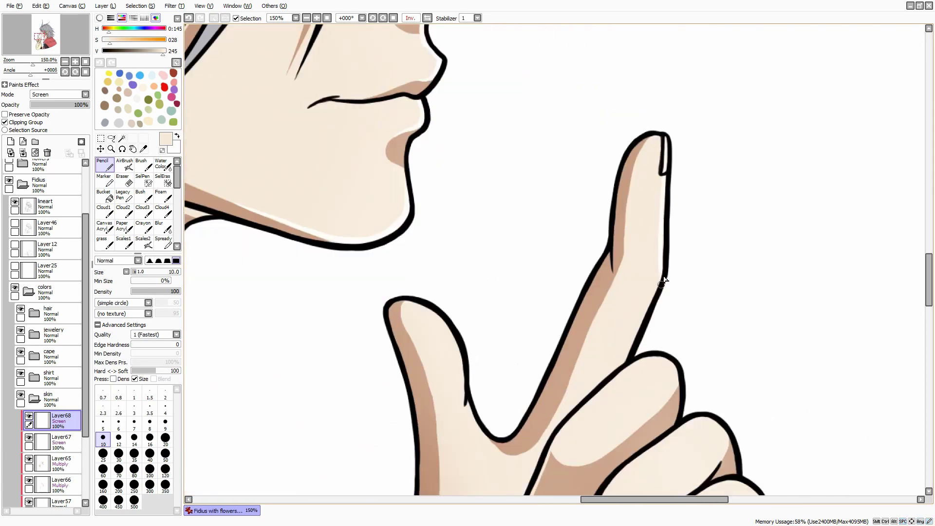
key("e")
key("n")
left_click_drag(614, 366, 638, 246)
key("e")
key("n")
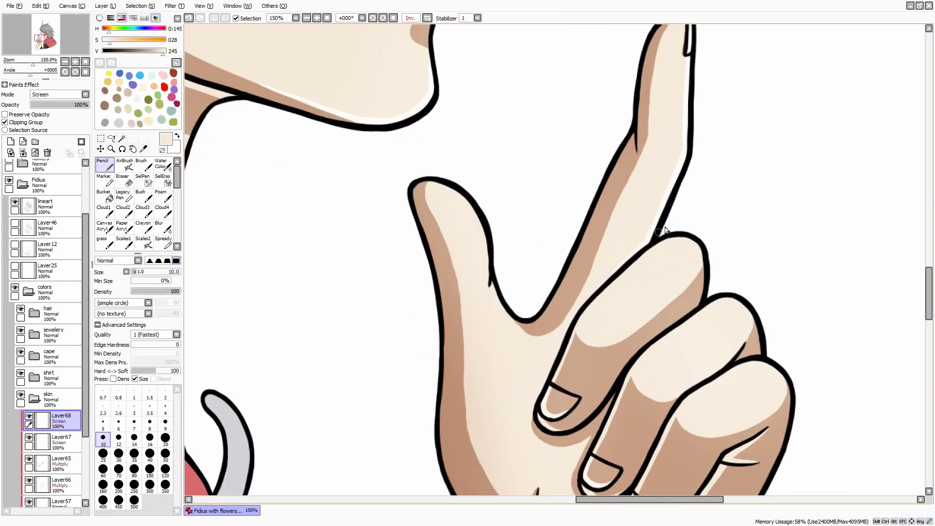
Highlight the thumb's inner edge down toward the web of the hand and clean up the strokes
left_click_drag(441, 183, 514, 319)
left_click_drag(547, 319, 517, 251)
key("e")
key("n")
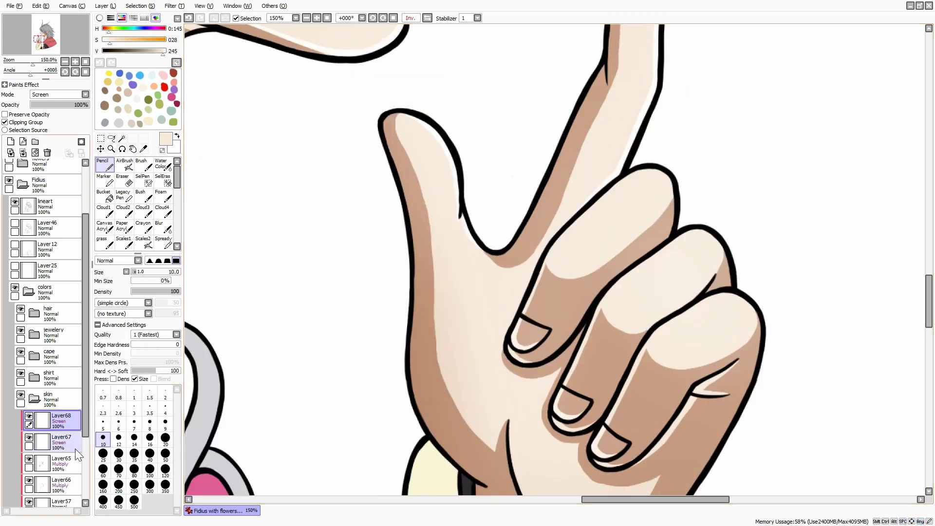
left_click(68, 462)
key("e")
key("n")
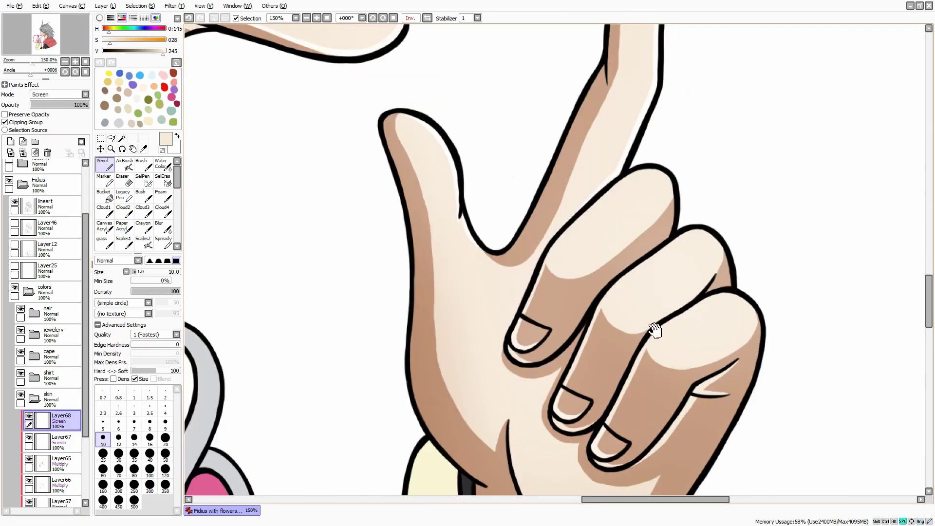
Paint highlights along the upper edges of the folded fingers and along the curved palm line
left_click_drag(653, 327, 592, 233)
mouse_move(606, 87)
left_mouse_down()
mouse_move(613, 139)
mouse_move(636, 139)
left_mouse_up()
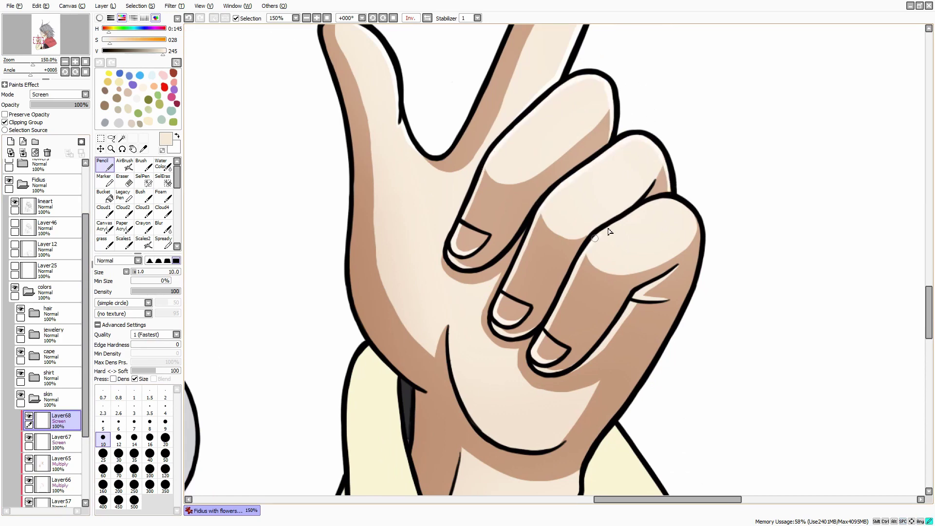
mouse_move(592, 242)
left_mouse_down()
mouse_move(672, 217)
mouse_move(619, 31)
left_mouse_up()
mouse_move(372, 148)
left_mouse_down()
mouse_move(411, 217)
mouse_move(449, 236)
left_mouse_up()
Touch up the hard Multiply shadow beside the palm crease and return to the upper Screen layer
left_click(65, 458)
key("e")
left_click_drag(334, 243, 338, 190)
key("n")
left_click_drag(493, 246, 463, 328)
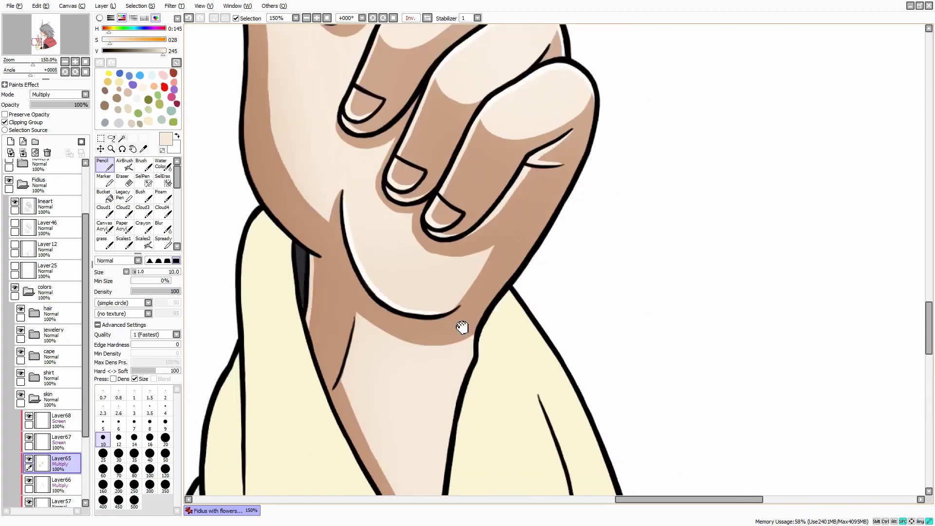
left_click(458, 314, "ctrl+shift")
Paint a thin highlight down the outer edge of the wrist to the sleeve opening and refine it
left_click_drag(481, 395, 472, 266)
key("e")
mouse_move(461, 240)
left_mouse_down()
mouse_move(466, 212)
mouse_move(418, 448)
left_mouse_up()
key("n")
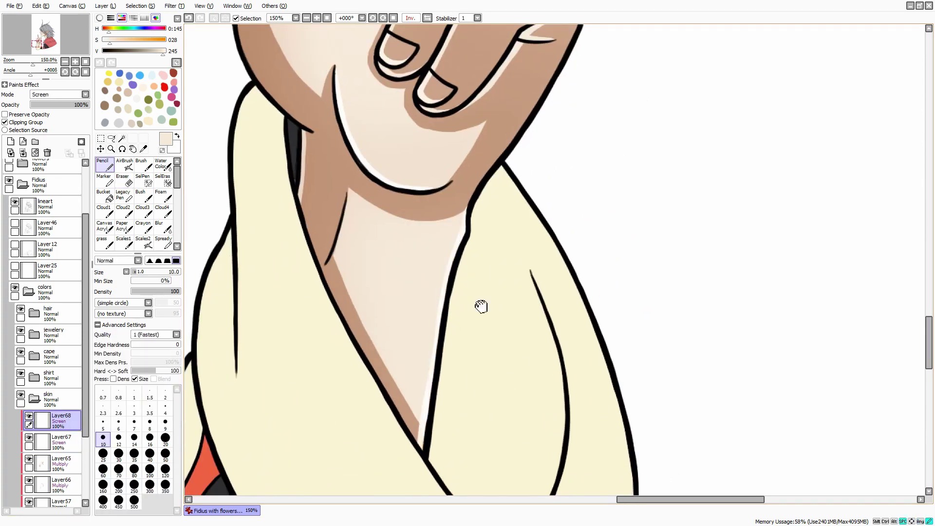
left_click_drag(480, 305, 463, 366)
left_click_drag(456, 254, 451, 275)
Highlight the front contour of the neck from under the jaw to the collar and trim its edges
scroll(405, 437, "down", 3)
scroll(411, 228, "up", 3)
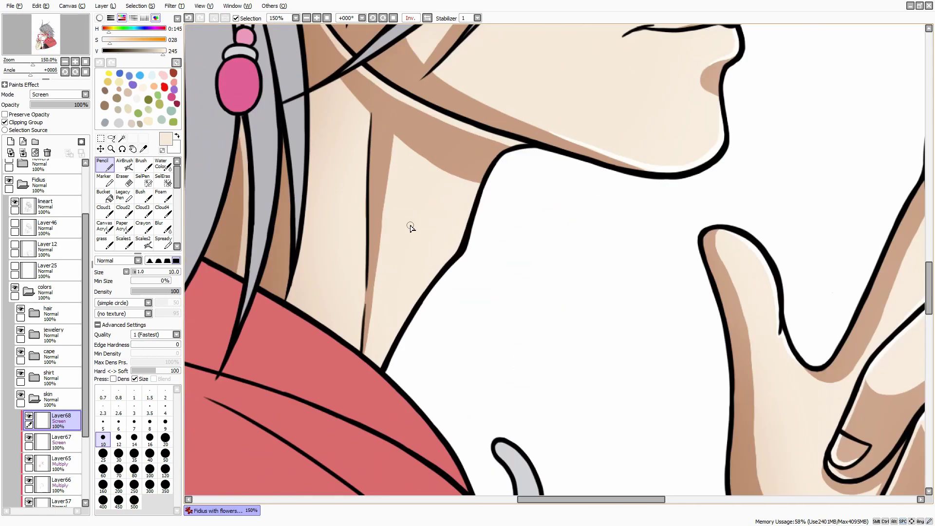
left_click_drag(517, 146, 460, 238)
left_click_drag(469, 206, 422, 296)
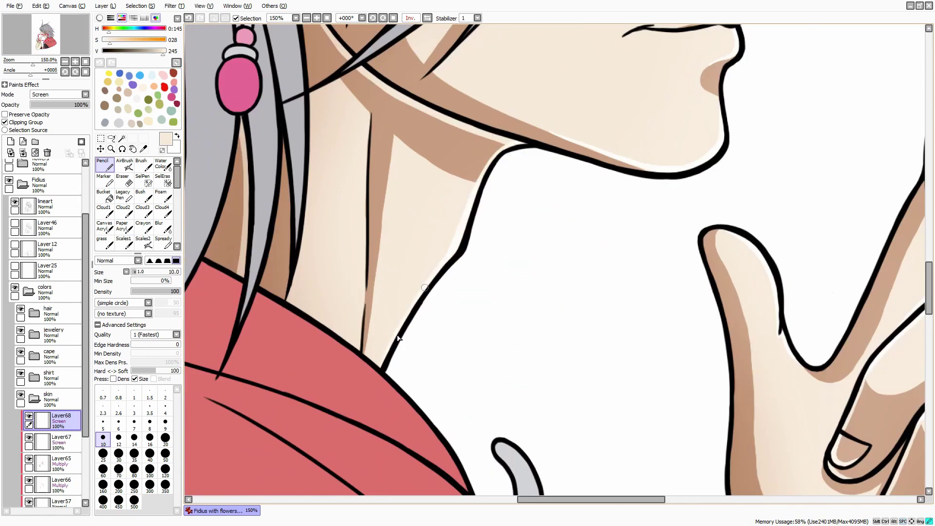
key("e")
key("n")
key("e")
key("n")
key("e")
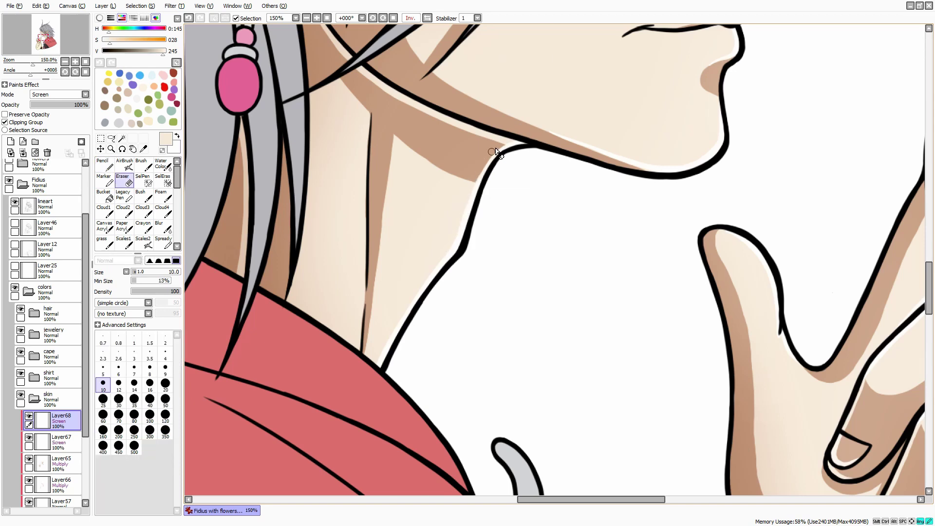
Paint a highlight along the vertical neck line and thin it with the Eraser
key("n")
left_click_drag(370, 120, 360, 348)
key("e")
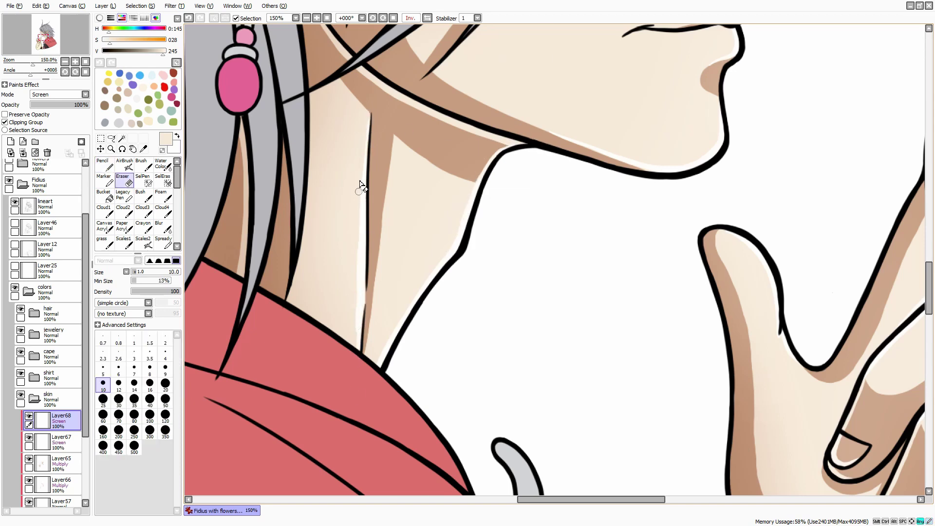
left_click_drag(361, 189, 357, 331)
key("n")
Paint a highlight along the outer rim of the ear on the side facing the cheek
scroll(357, 362, "down", 2)
scroll(546, 197, "up", 3)
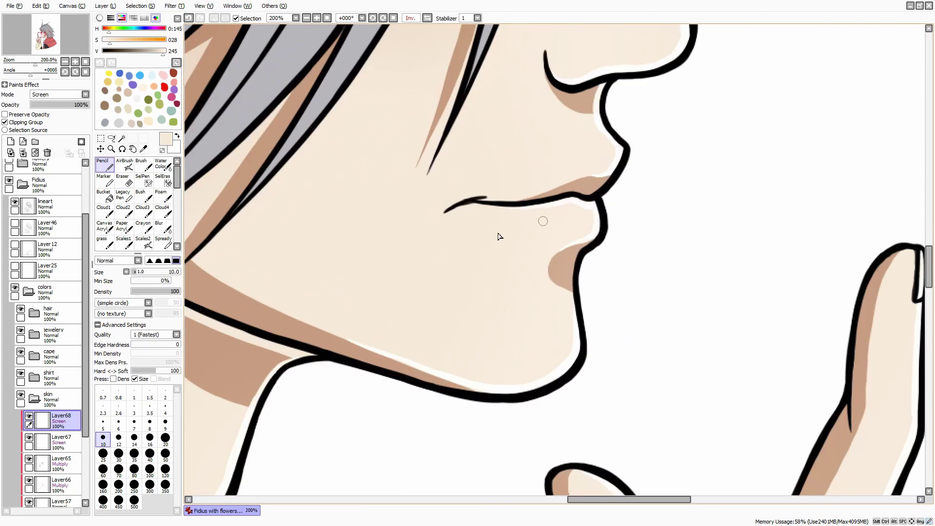
scroll(499, 236, "down", 5)
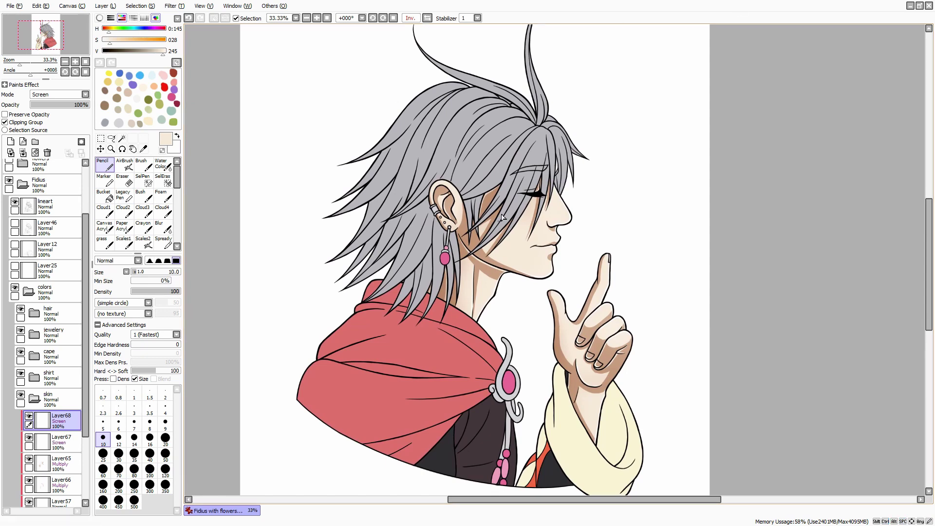
scroll(461, 201, "up", 4)
mouse_move(339, 122)
left_mouse_down()
mouse_move(409, 128)
mouse_move(433, 152)
left_mouse_up()
key("ctrl+z")
mouse_move(370, 108)
left_mouse_down()
mouse_move(399, 116)
mouse_move(448, 167)
mouse_move(467, 228)
mouse_move(441, 292)
left_mouse_up()
Trim the hard Multiply shadow on the ear's back rim and inside the inner ear fold
left_click(73, 465)
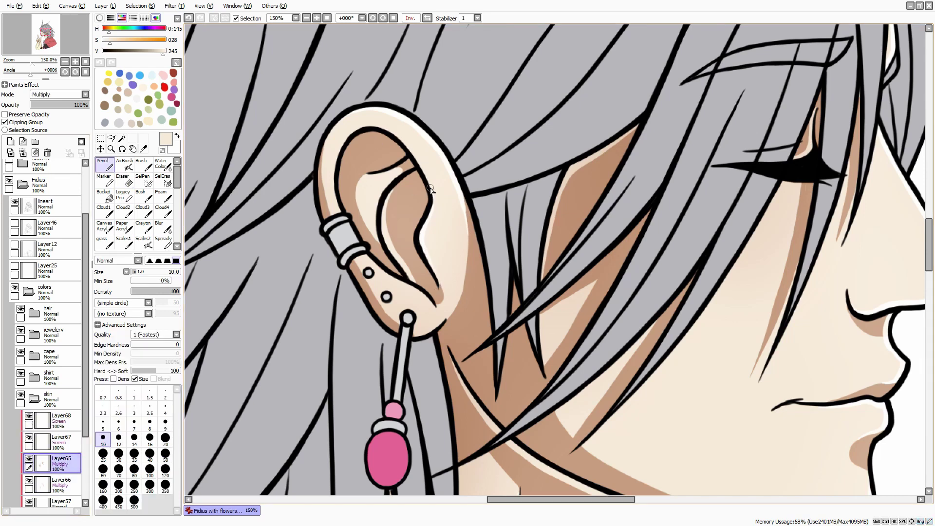
key("e")
left_click_drag(328, 147, 327, 192)
key("n")
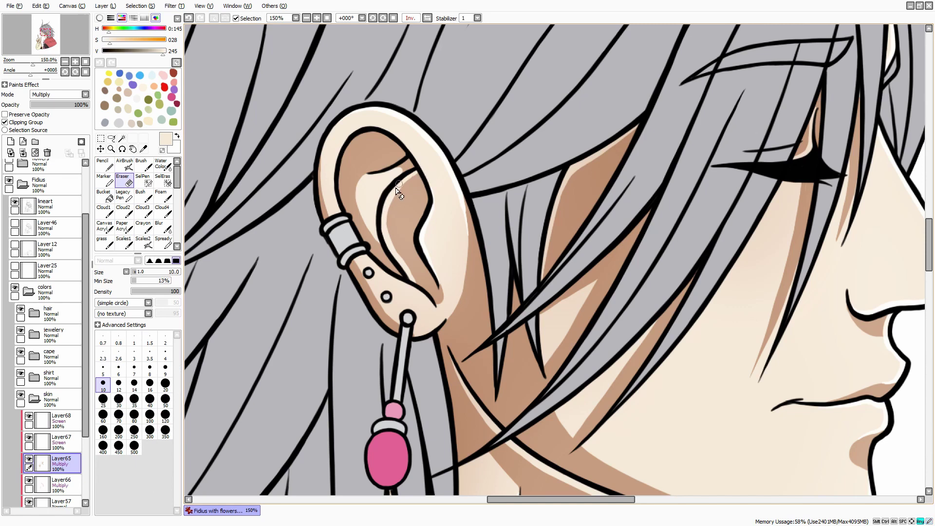
Add a highlight on the upper Screen layer along the ear's lower inner ridge and clean it up
left_click(61, 420)
key("e")
key("n")
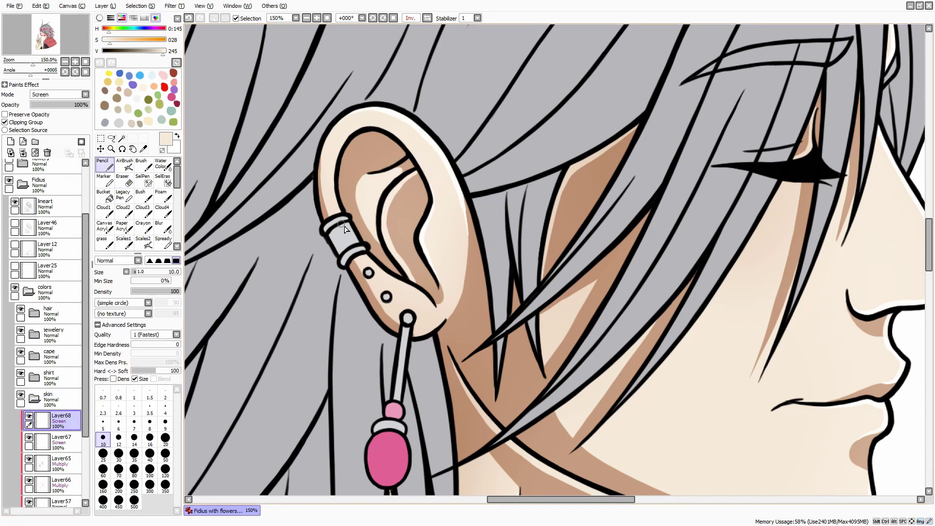
left_click_drag(363, 253, 433, 302)
key("e")
key("n")
Save the drawing
scroll(442, 313, "down", 4)
left_click_drag(285, 213, 326, 221)
key("ctrl+s")
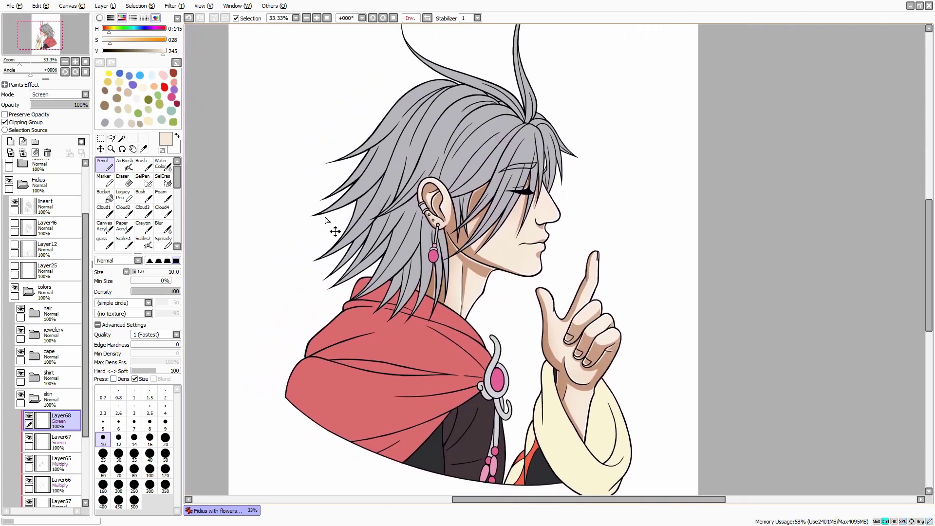